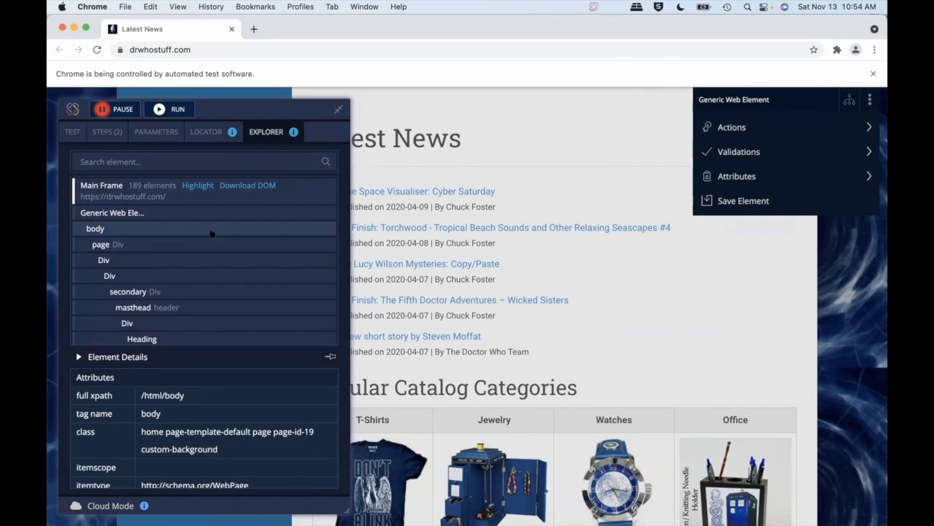
# Step: Inspect the attributes of the Doctor Who link in the element explorer's tree
pyautogui.scroll(-5, 167, 271)
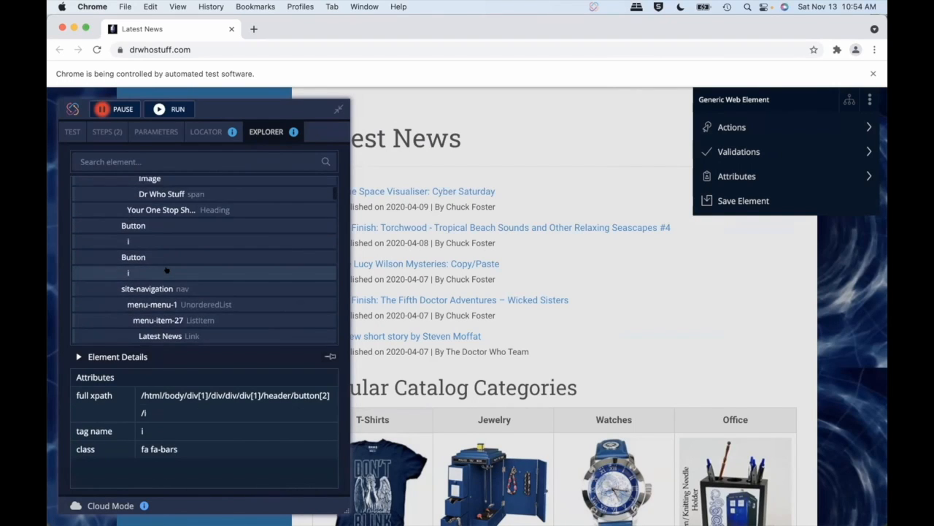
pyautogui.scroll(-8, 167, 271)
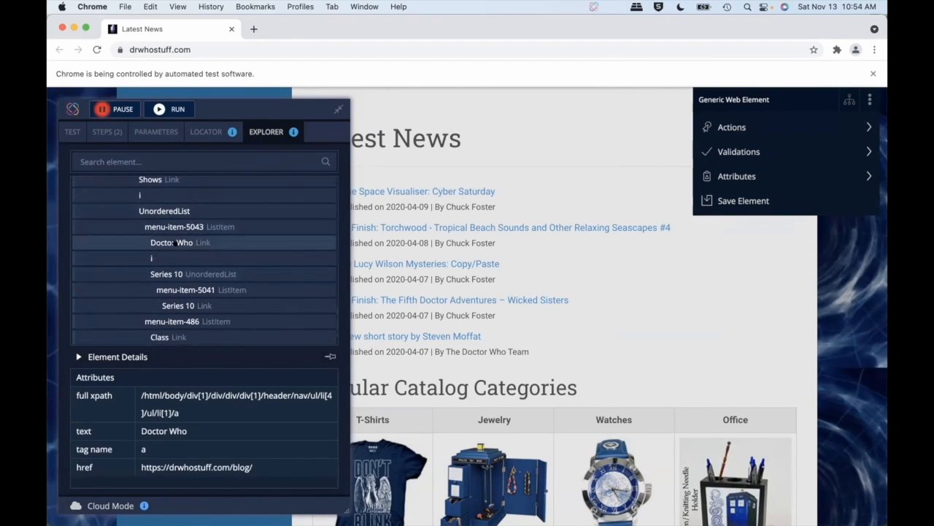
pyautogui.click(177, 243)
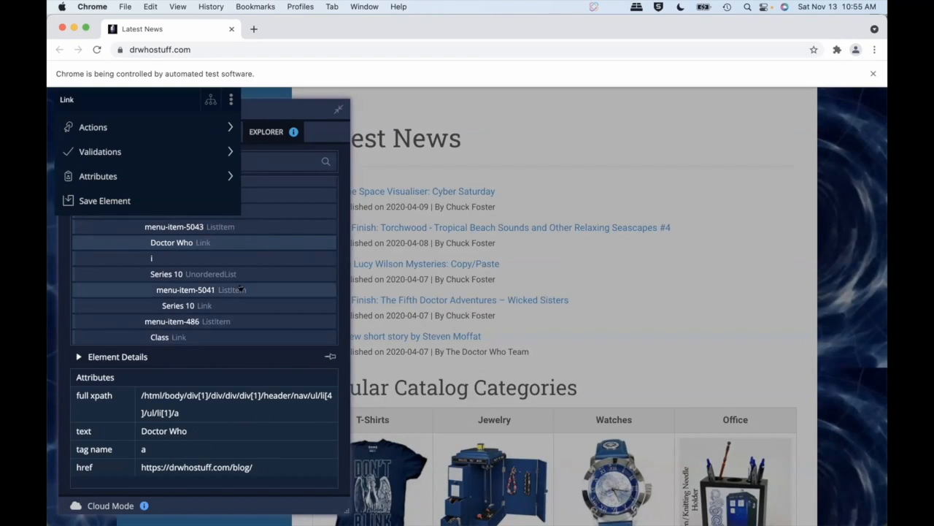
# Step: Examine the attributes of the "Watch John Simm..." link and of the last image above the primary div in the element tree
pyautogui.scroll(-5, 240, 277)
pyautogui.scroll(-4, 241, 278)
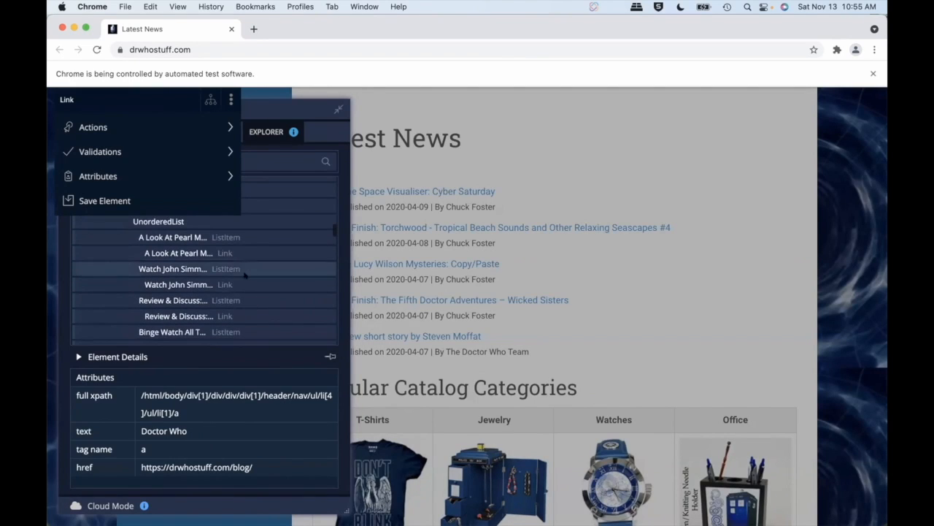
pyautogui.click(241, 284)
pyautogui.scroll(-6, 235, 246)
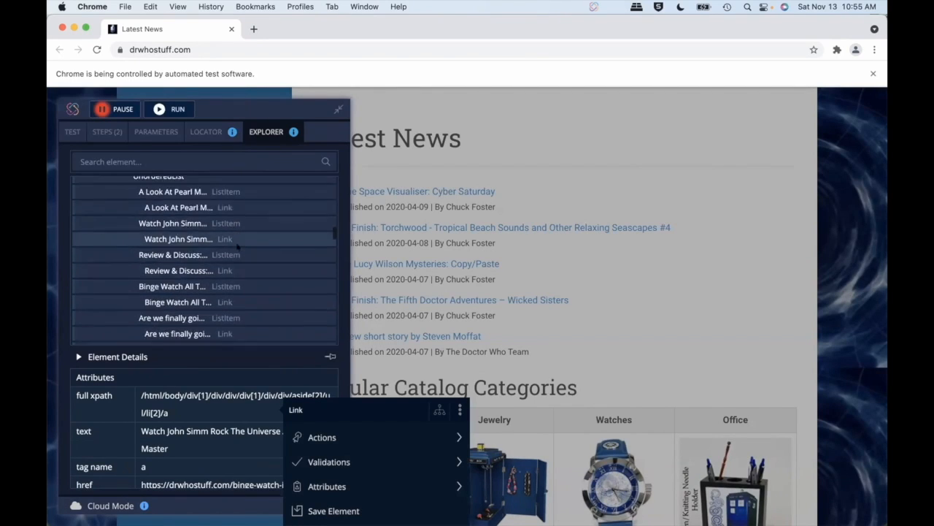
pyautogui.scroll(-3, 224, 307)
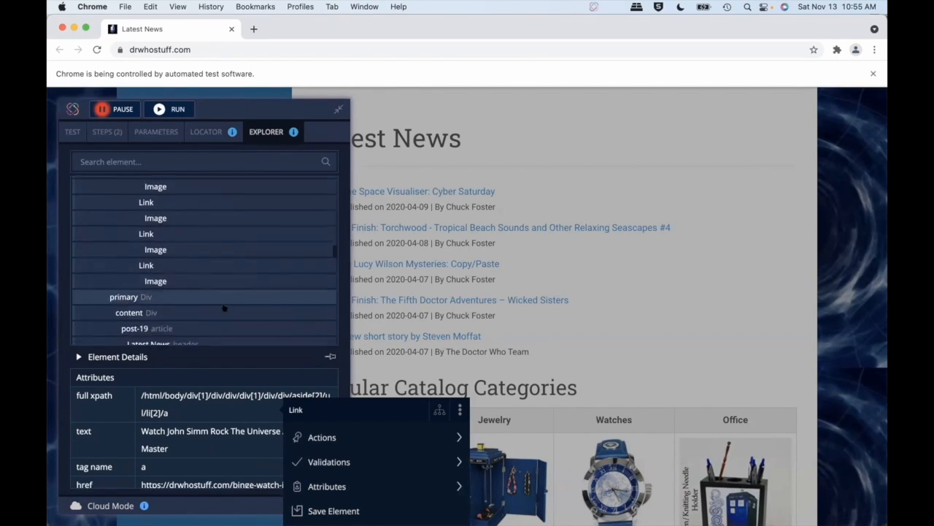
pyautogui.click(224, 305)
pyautogui.scroll(-2, 224, 305)
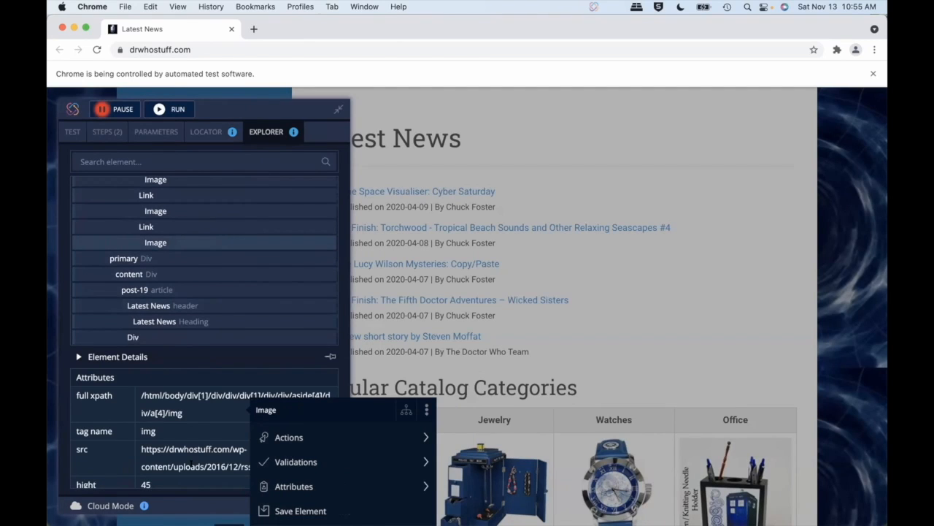
pyautogui.scroll(-1, 192, 465)
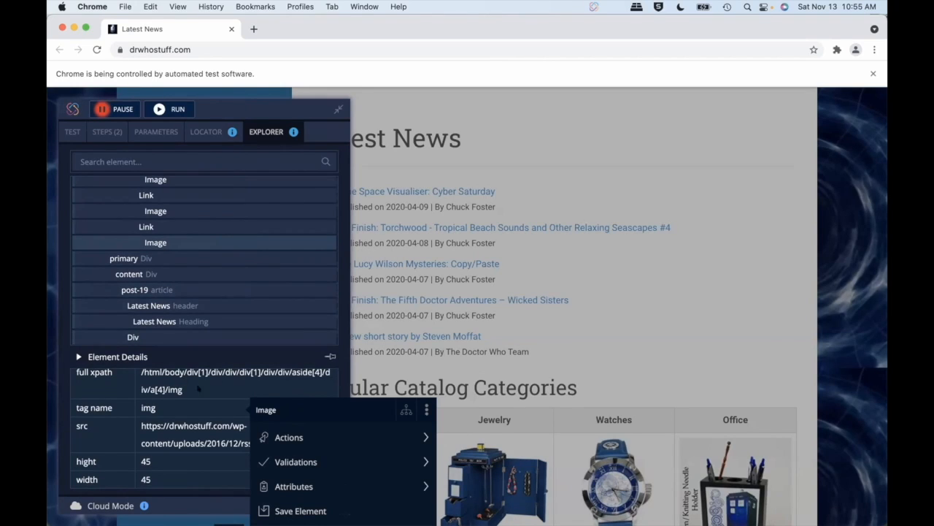
# Step: View the locator tool, return to the element explorer and review the selected image's full xpath
pyautogui.click(206, 130)
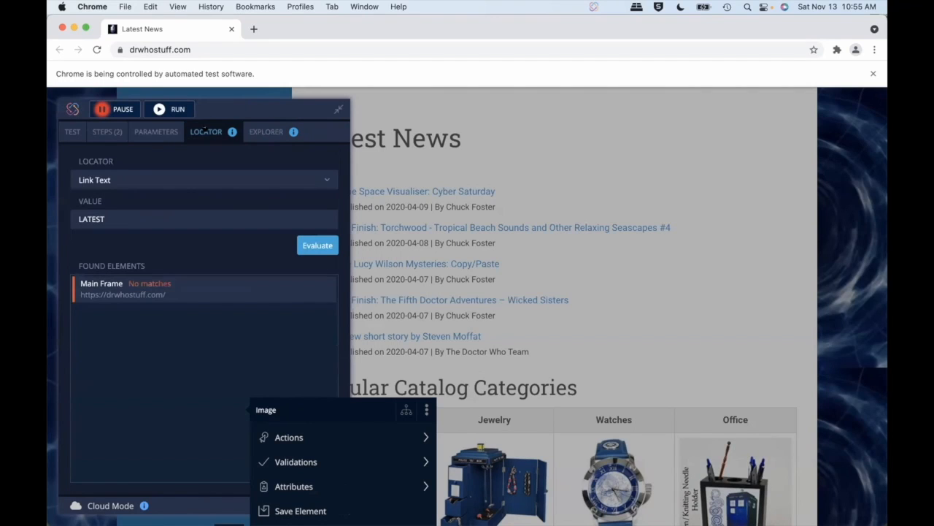
pyautogui.click(261, 133)
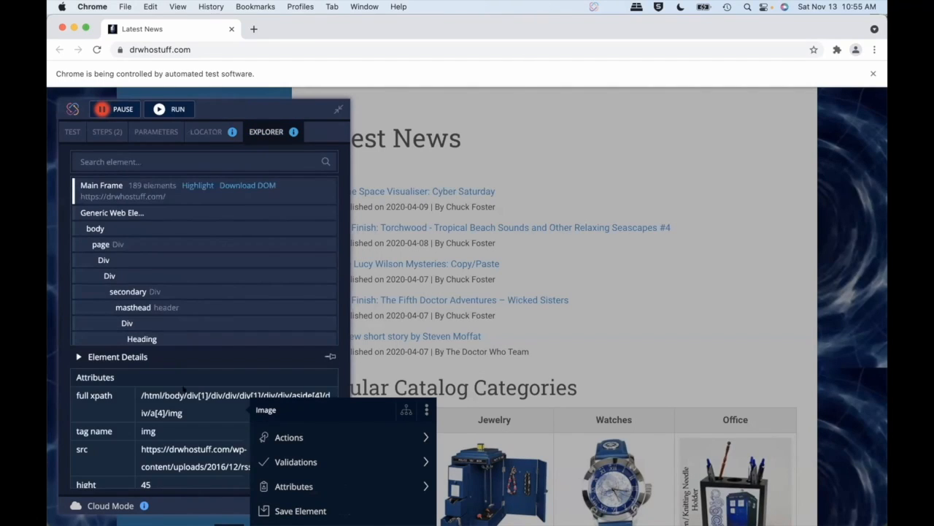
pyautogui.moveTo(182, 413)
pyautogui.mouseDown()
pyautogui.moveTo(115, 395)
pyautogui.moveTo(142, 395)
pyautogui.moveTo(182, 415)
pyautogui.mouseUp()
pyautogui.click(142, 390)
pyautogui.click(294, 407)
# Step: Unfreeze the web page and open the Jewelry category from the catalog categories to record it
pyautogui.click(632, 153)
pyautogui.scroll(-3, 632, 153)
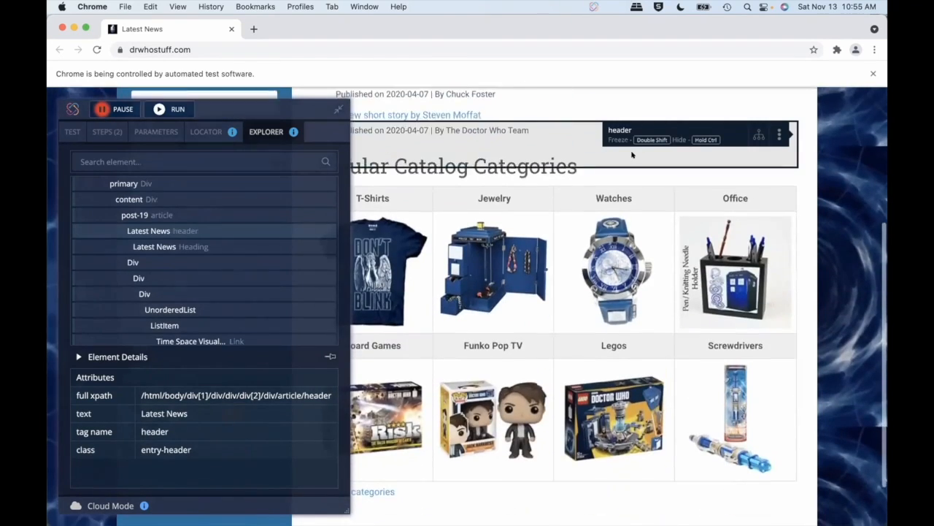
pyautogui.click(493, 252)
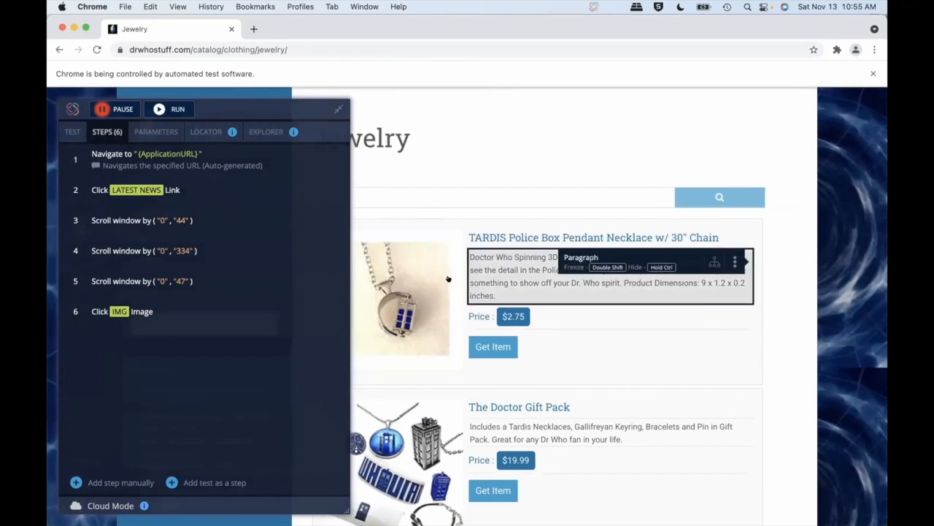
# Step: Freeze the TARDIS Police Box Pendant Necklace image and review the actions available for it
pyautogui.click(645, 241)
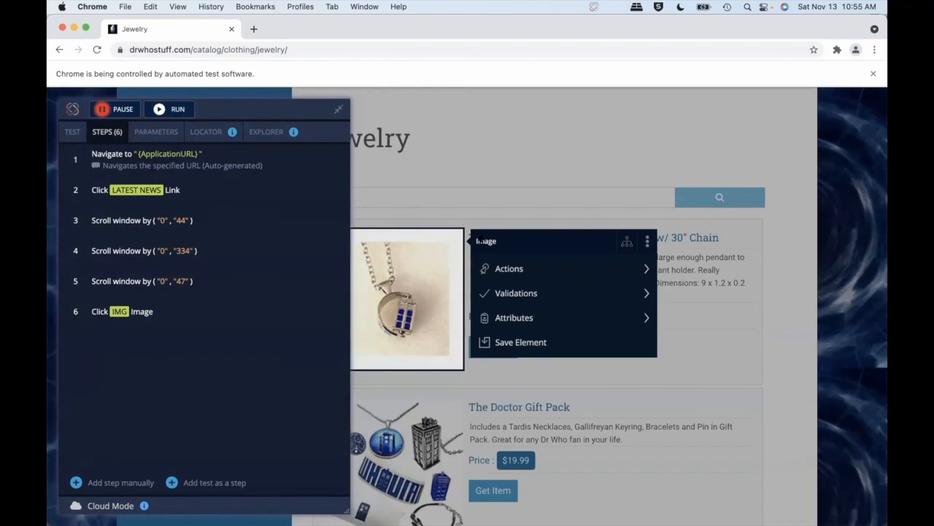
pyautogui.moveTo(519, 268)
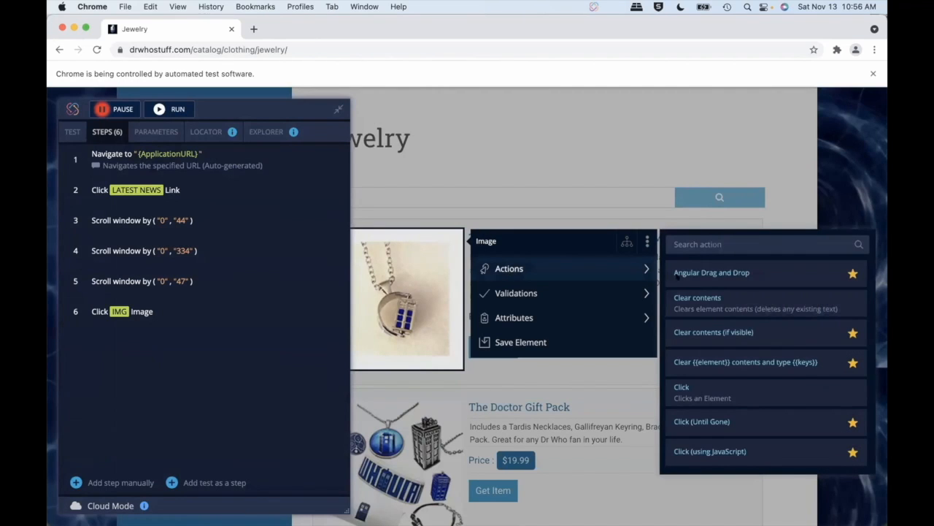
pyautogui.scroll(-10, 723, 314)
pyautogui.scroll(-5, 724, 315)
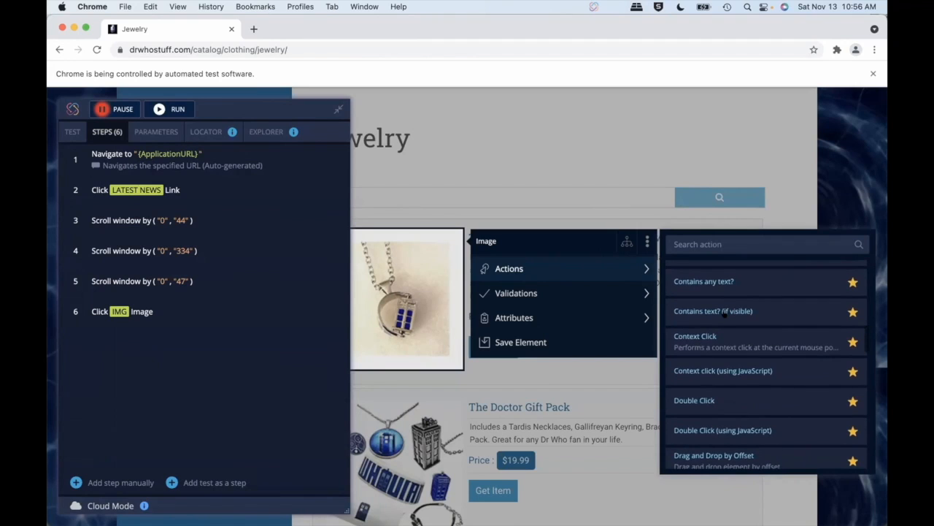
pyautogui.scroll(-5, 723, 325)
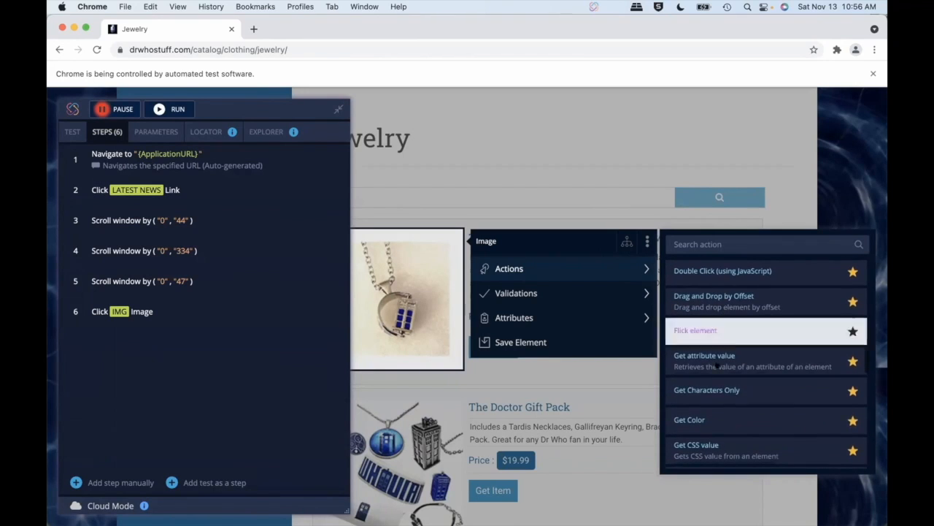
pyautogui.scroll(-8, 723, 358)
pyautogui.scroll(-8, 728, 369)
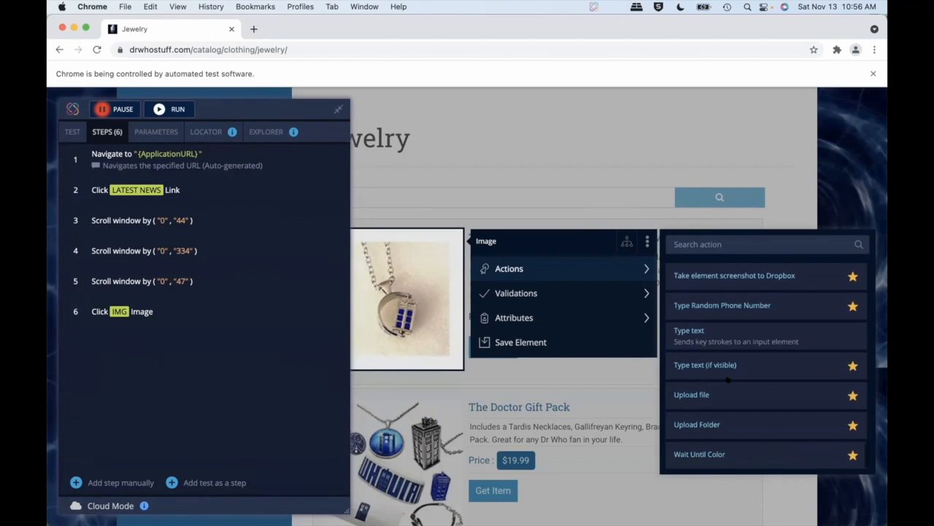
# Step: Review the validations and attributes available for the TARDIS pendant necklace image
pyautogui.moveTo(587, 291)
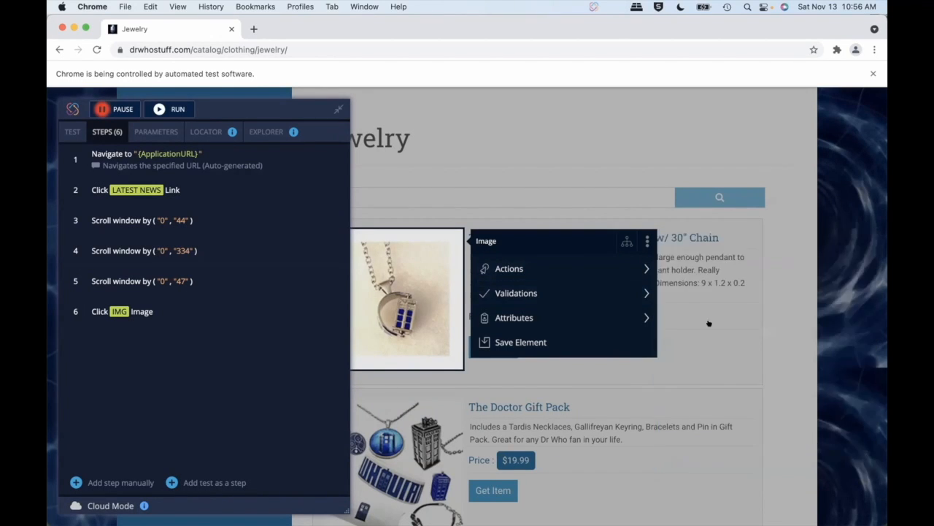
pyautogui.moveTo(633, 280)
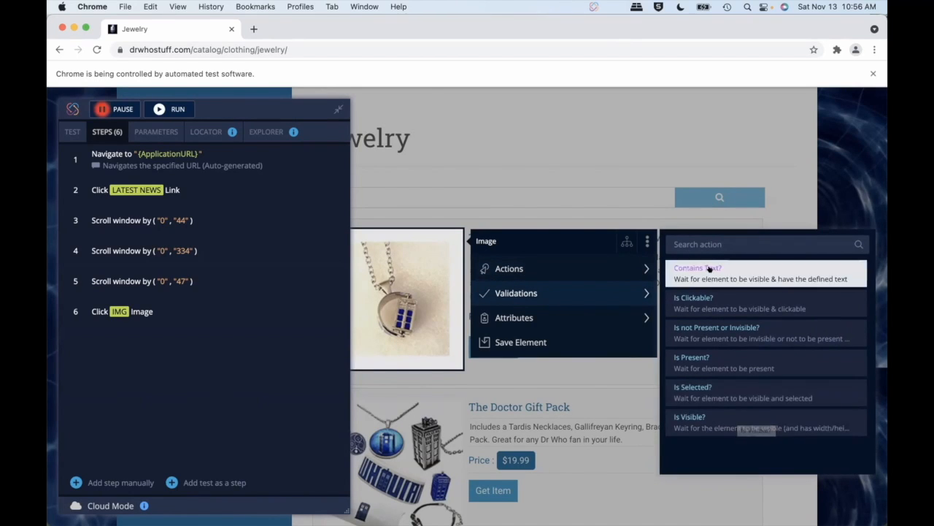
pyautogui.moveTo(626, 323)
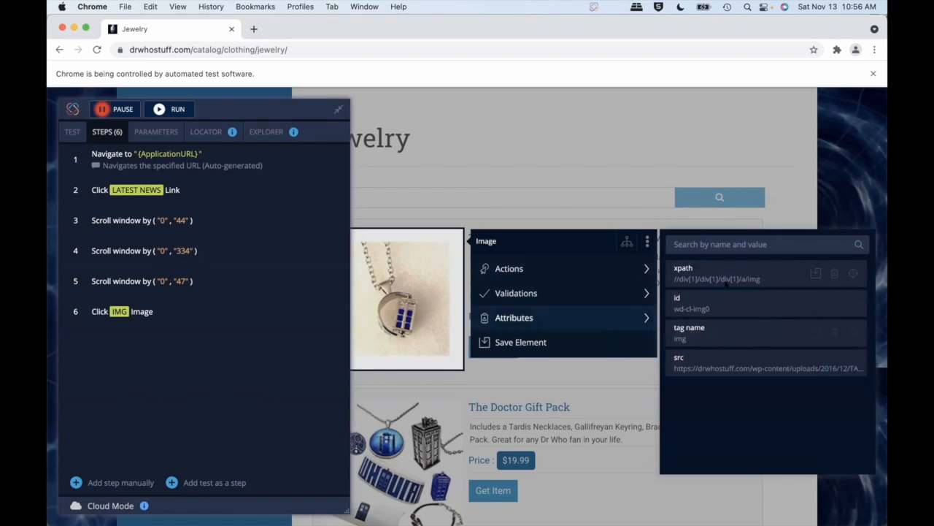
pyautogui.moveTo(721, 360)
# Step: Copy the TARDIS necklace image's xpath attribute value and evaluate that xpath in the locator tool
pyautogui.moveTo(763, 279); pyautogui.dragTo(667, 282)
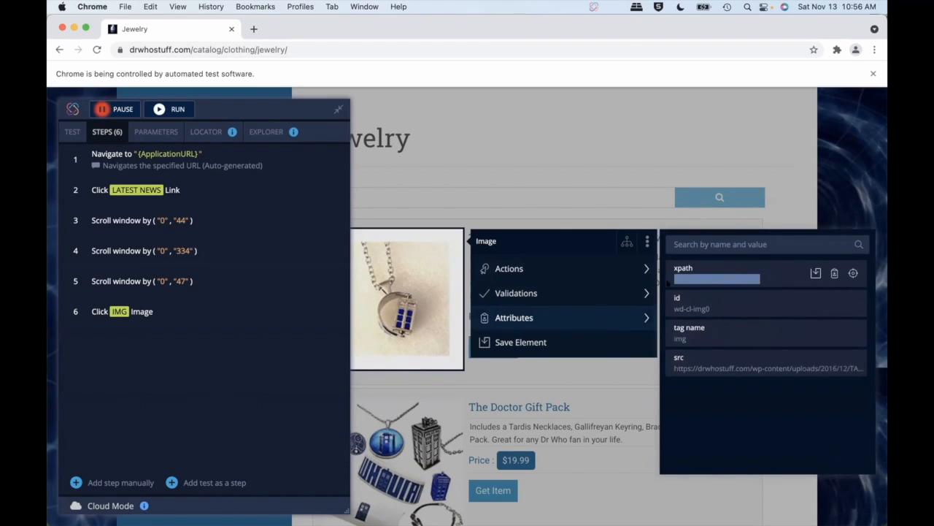
pyautogui.click(773, 290)
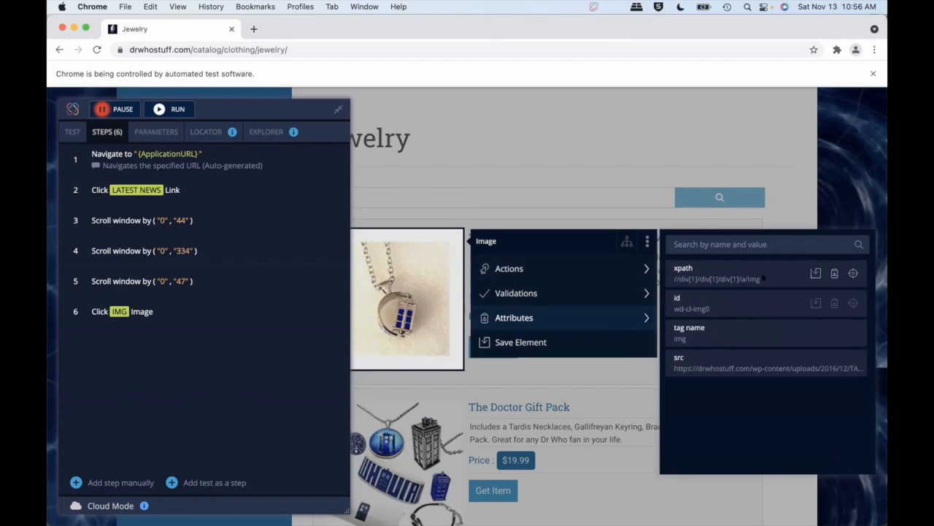
pyautogui.click(834, 272)
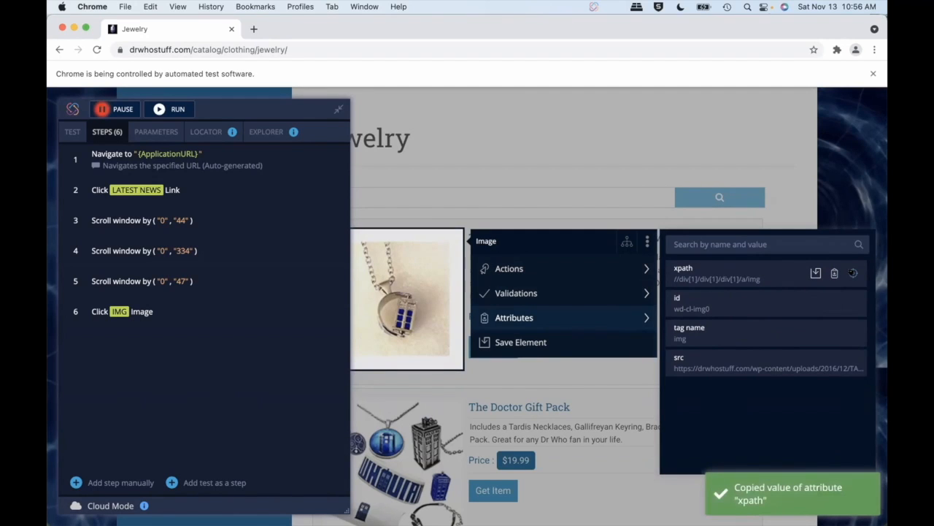
pyautogui.click(853, 272)
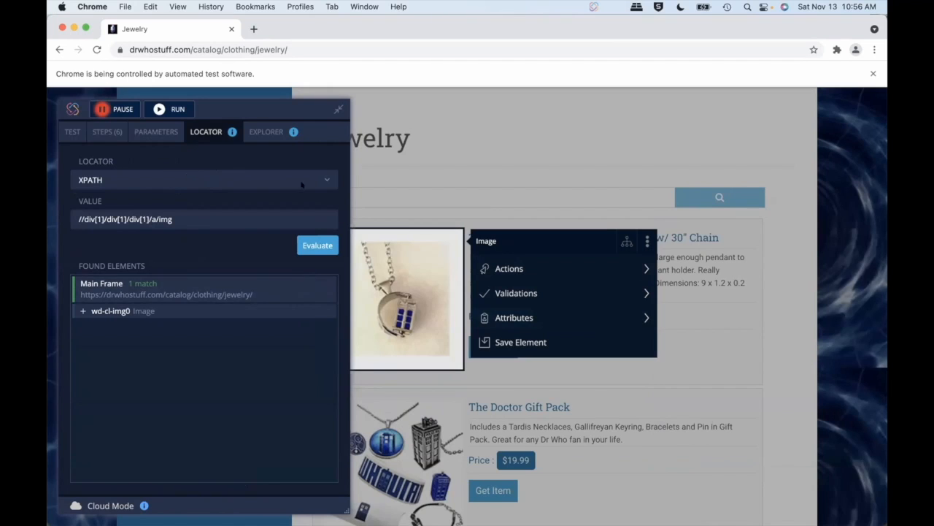
# Step: Unfreeze the page, freeze the TARDIS necklace image again and re-evaluate its xpath to highlight the match
pyautogui.click(410, 278)
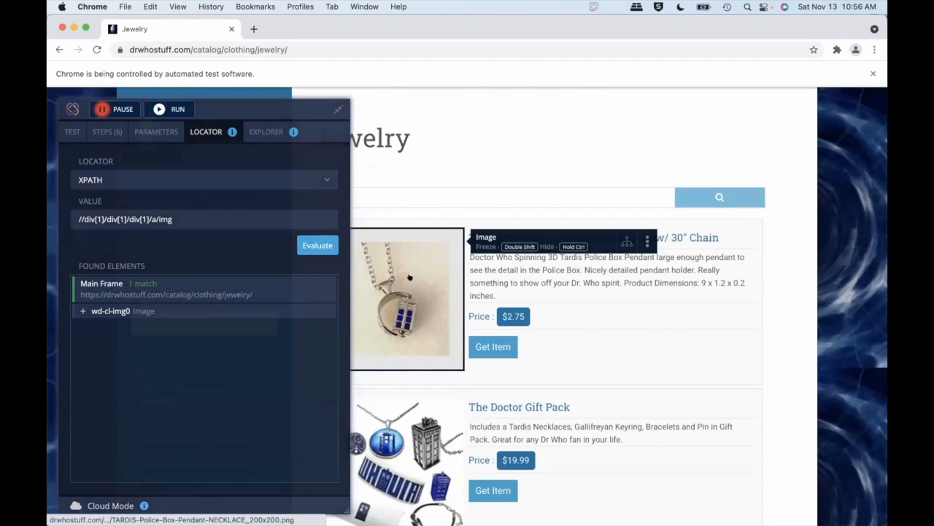
pyautogui.click(644, 242)
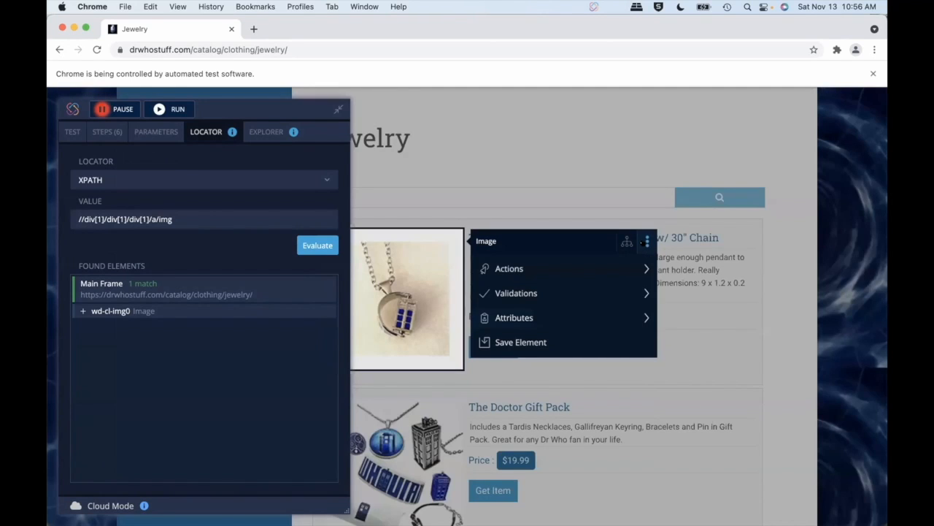
pyautogui.moveTo(630, 312)
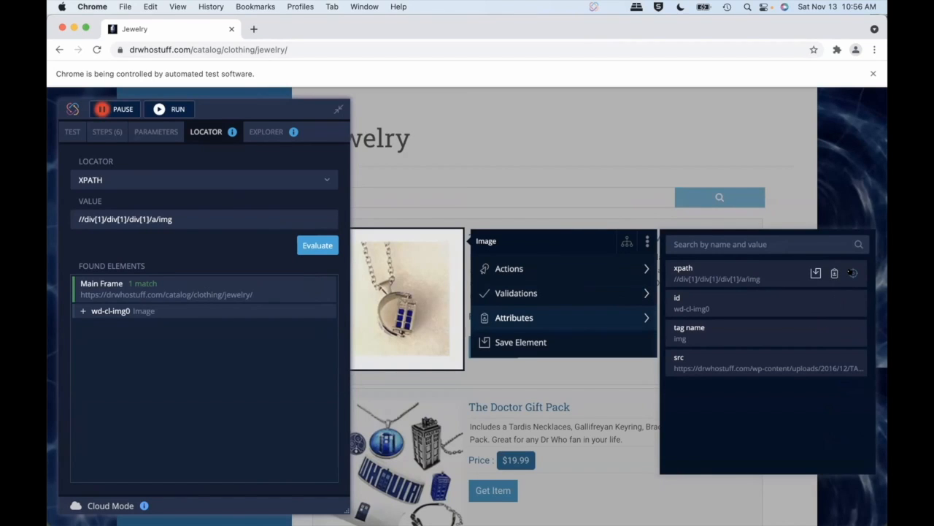
pyautogui.click(852, 273)
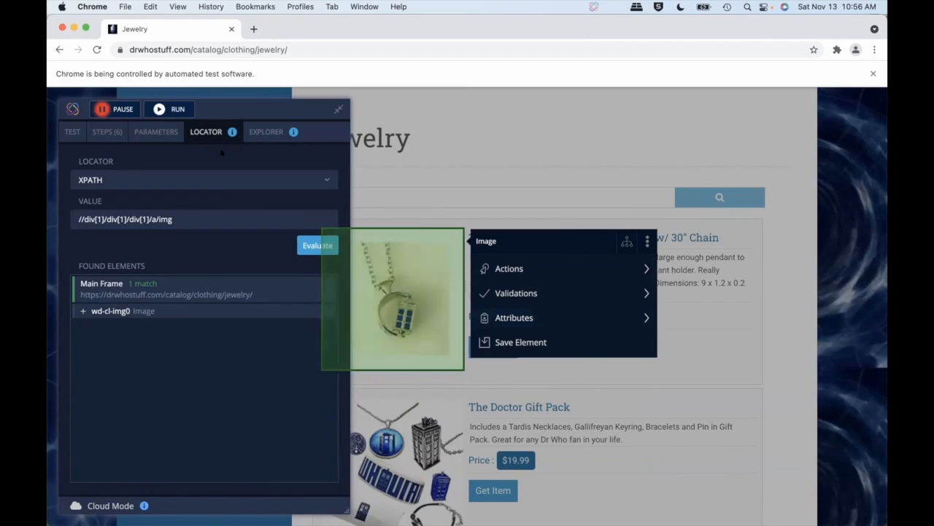
# Step: Change the XPATH locator value to //*/a/img, evaluate it and look through the found elements
pyautogui.click(188, 220)
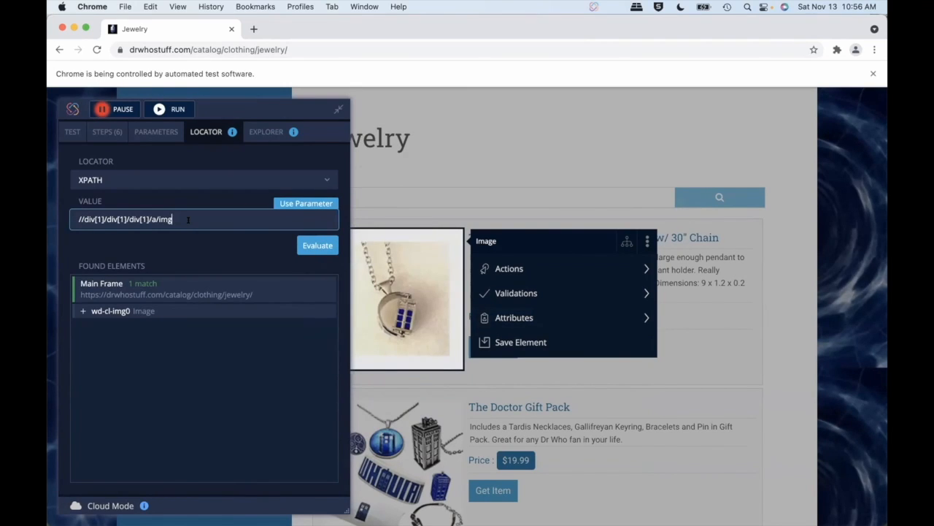
pyautogui.press('Left')
pyautogui.press('Left')
pyautogui.press('Left')
pyautogui.press('super+shift+Left')
pyautogui.press('BackSpace')
pyautogui.write('//*/')
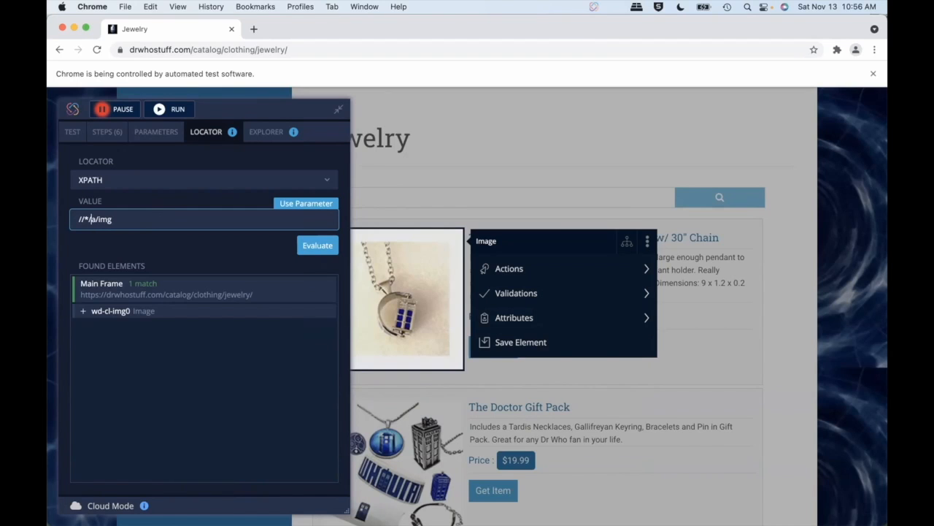
pyautogui.press('Return')
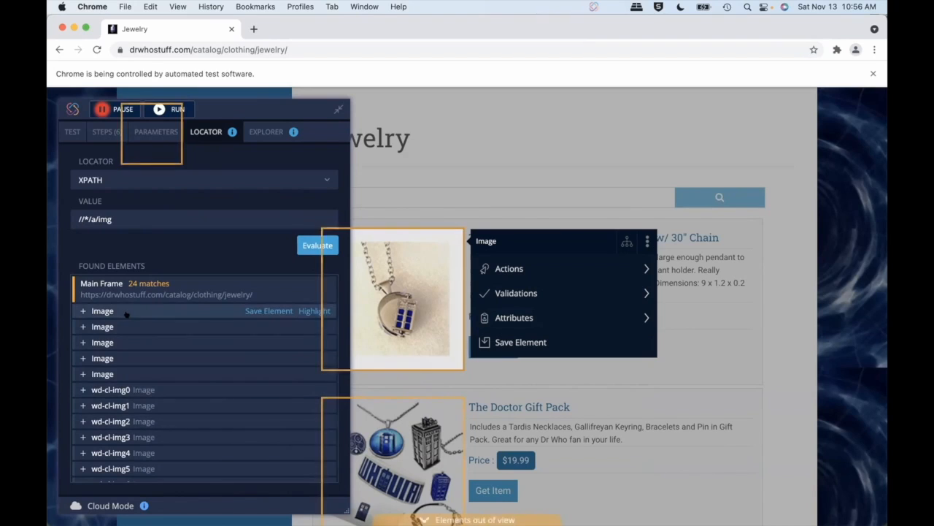
pyautogui.scroll(-5, 79, 310)
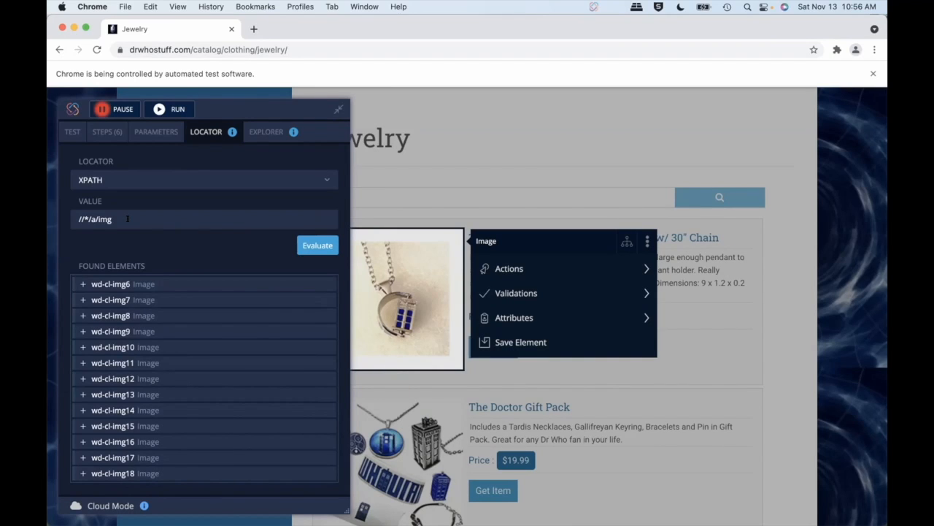
# Step: Open the browser's developer tools, inspect the element search and node options for the ccolorbox div, and close the tools
pyautogui.moveTo(195, 280)
pyautogui.press('alt+super+i')
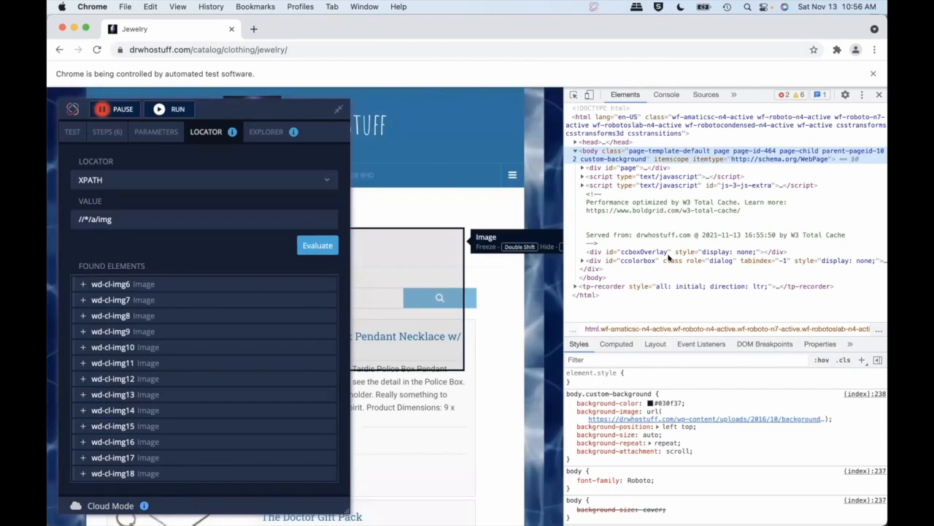
pyautogui.click(669, 258)
pyautogui.press('super+f')
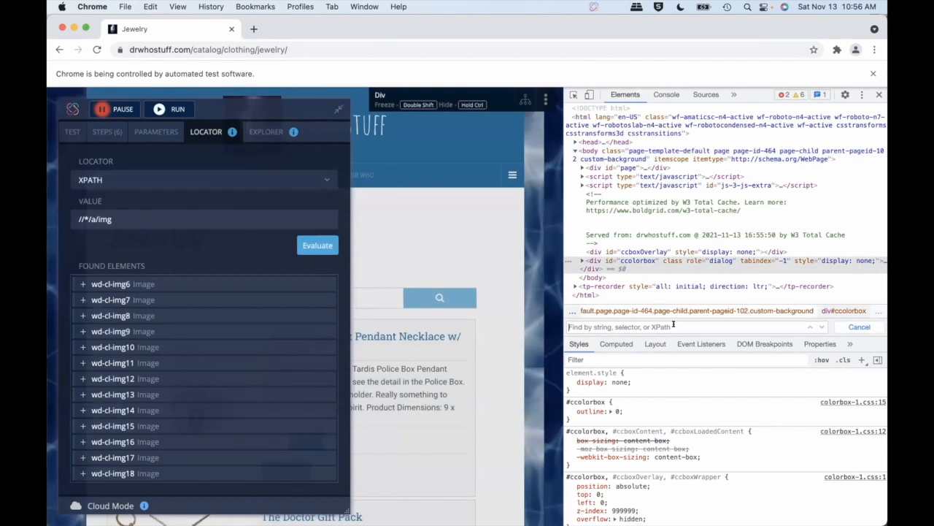
pyautogui.rightClick(652, 259)
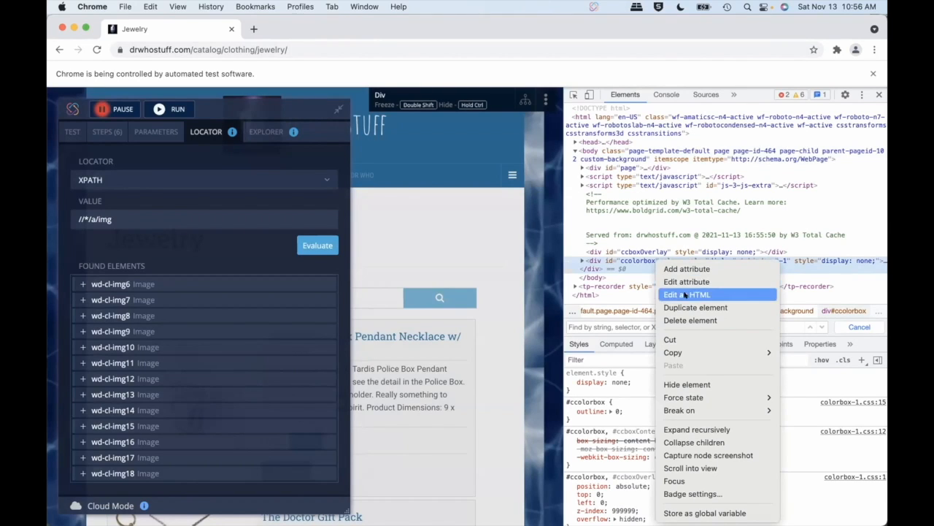
pyautogui.moveTo(734, 354)
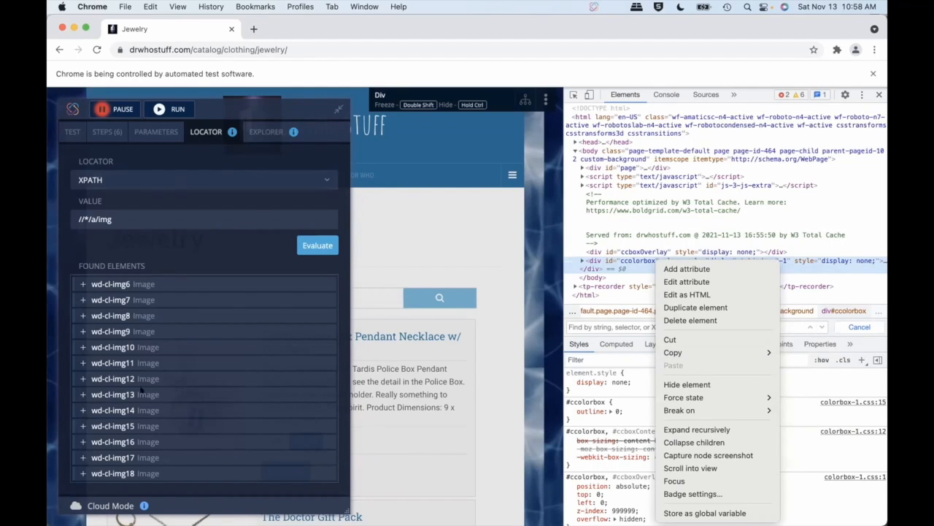
pyautogui.click(876, 90)
pyautogui.click(878, 94)
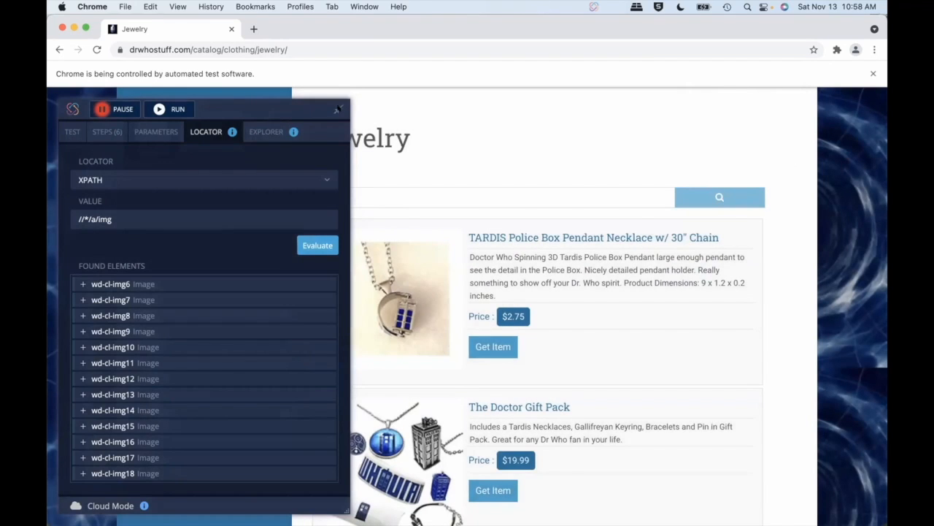
# Step: Collapse the recorder and record opening the recent post "Review & Discuss: The Return of Doctor Mysterio"
pyautogui.click(338, 109)
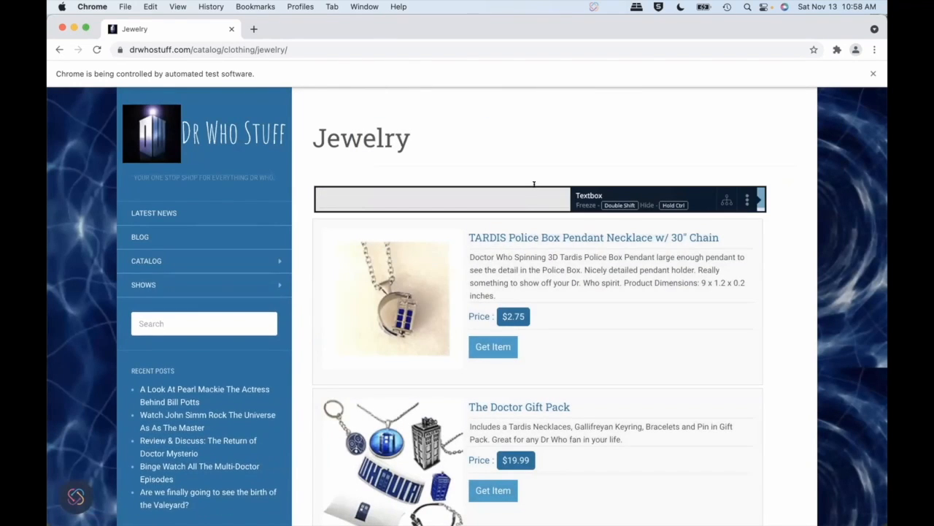
pyautogui.scroll(-5, 536, 204)
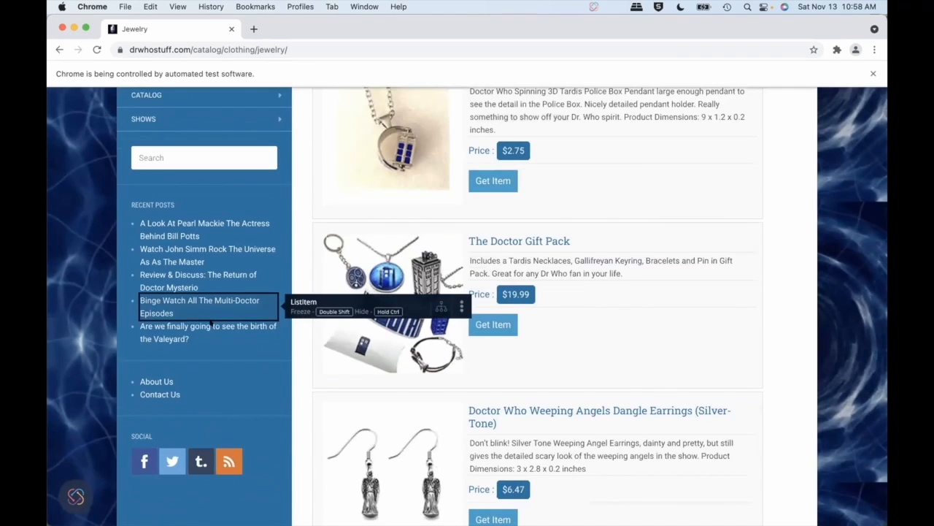
pyautogui.click(193, 286)
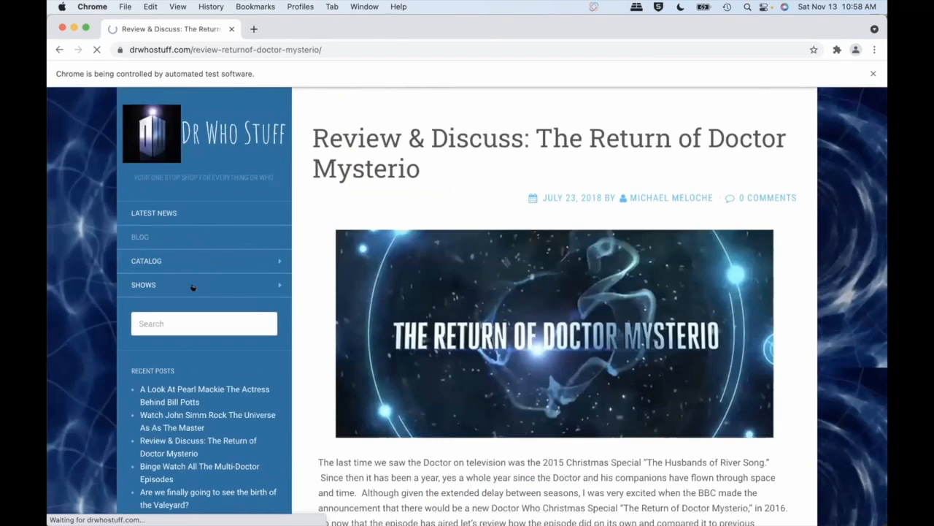
# Step: Record going to the catalog's Toys category, opening Board Games and getting the Monopoly: Dr. Who Edition item
pyautogui.moveTo(182, 261)
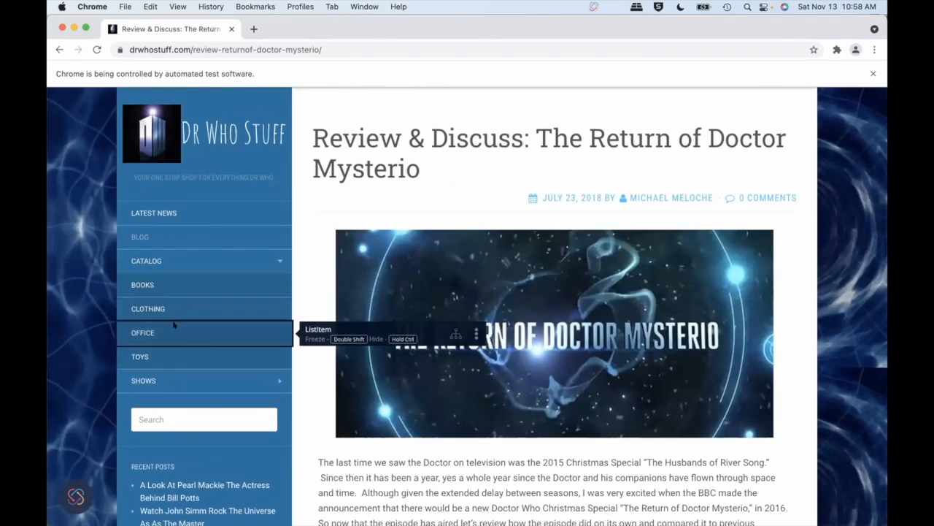
pyautogui.click(145, 356)
pyautogui.click(361, 252)
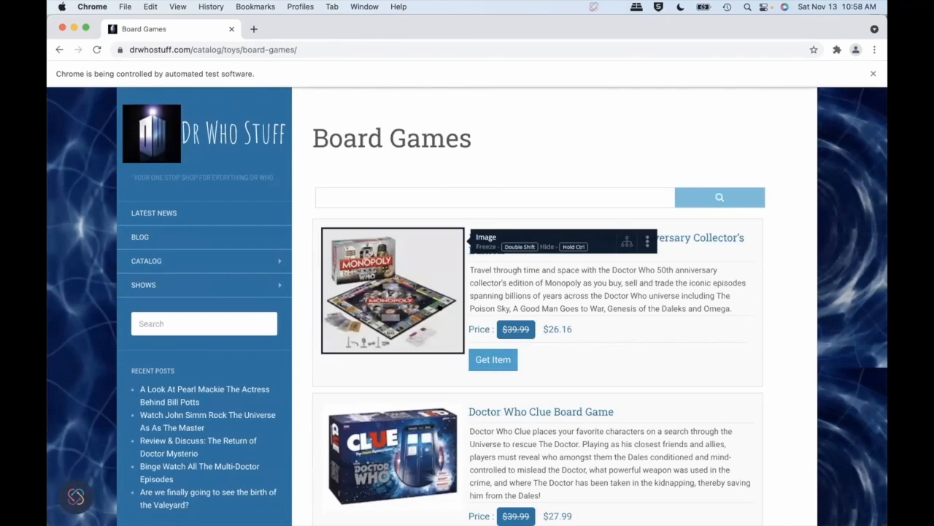
pyautogui.click(487, 361)
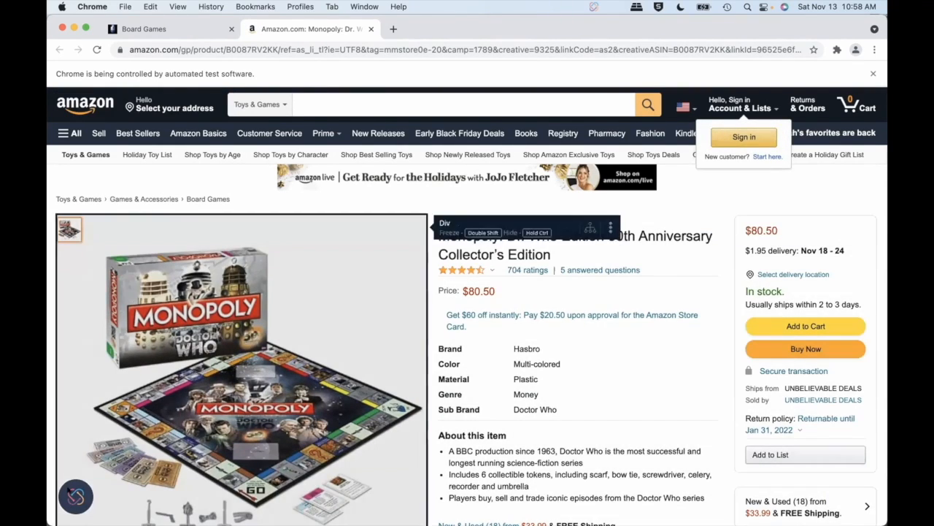
# Step: Expand the recorder, return to the Board Games page and close the Amazon page, confirming the closure as intentional
pyautogui.click(75, 496)
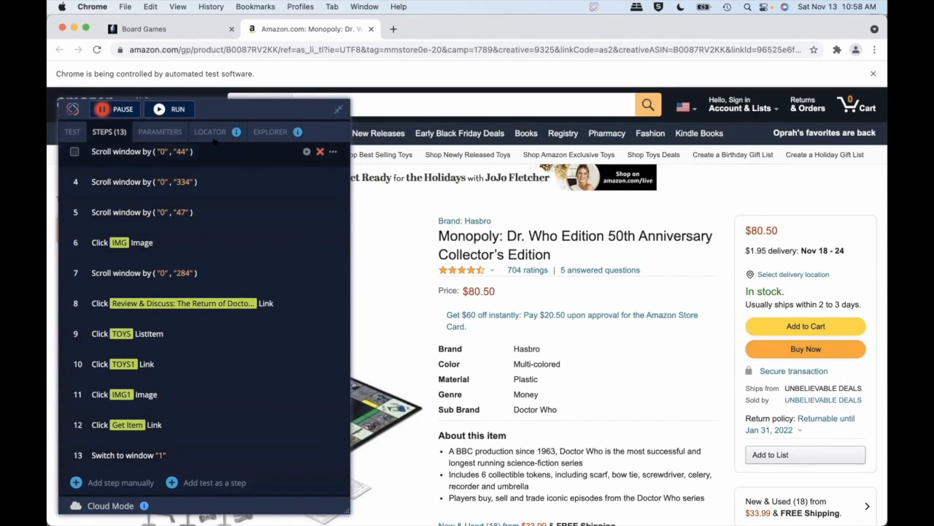
pyautogui.click(173, 27)
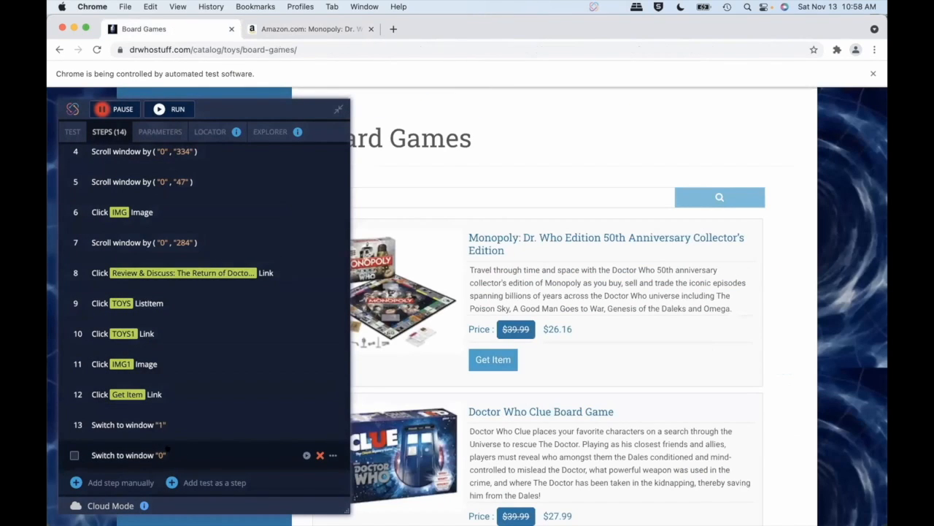
pyautogui.click(371, 28)
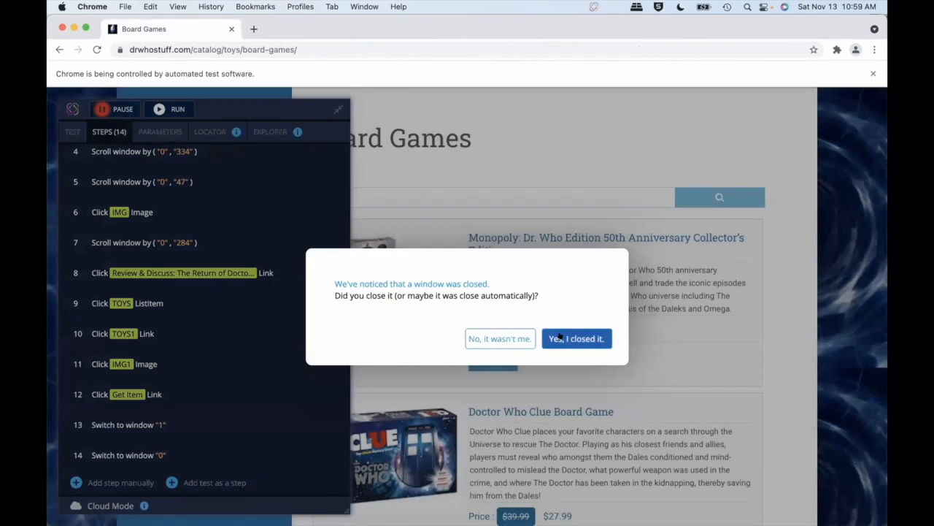
pyautogui.click(577, 339)
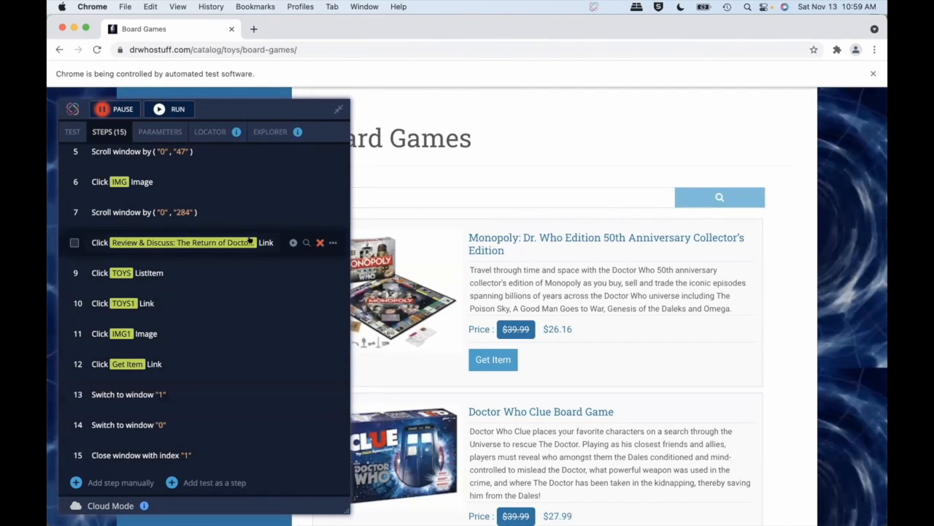
# Step: Pause the recording and start a new manual step to browse the available actions
pyautogui.click(107, 108)
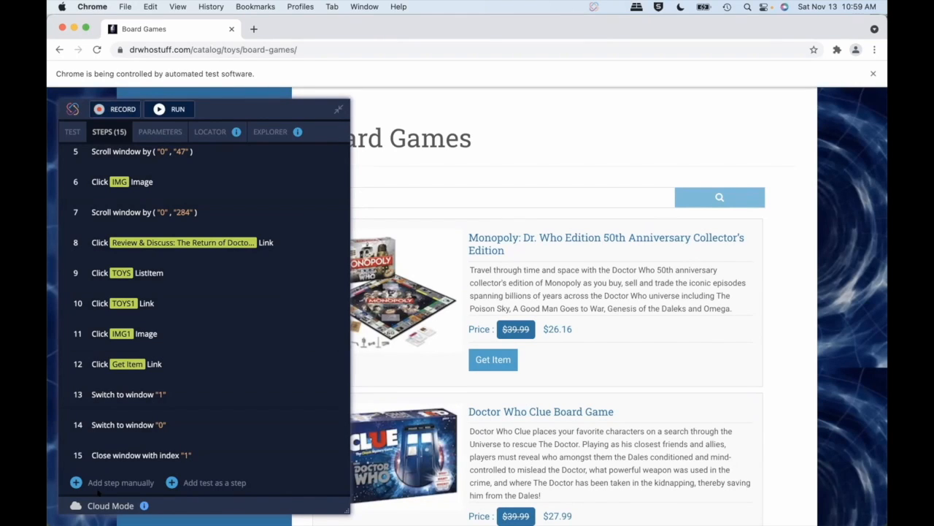
pyautogui.click(74, 484)
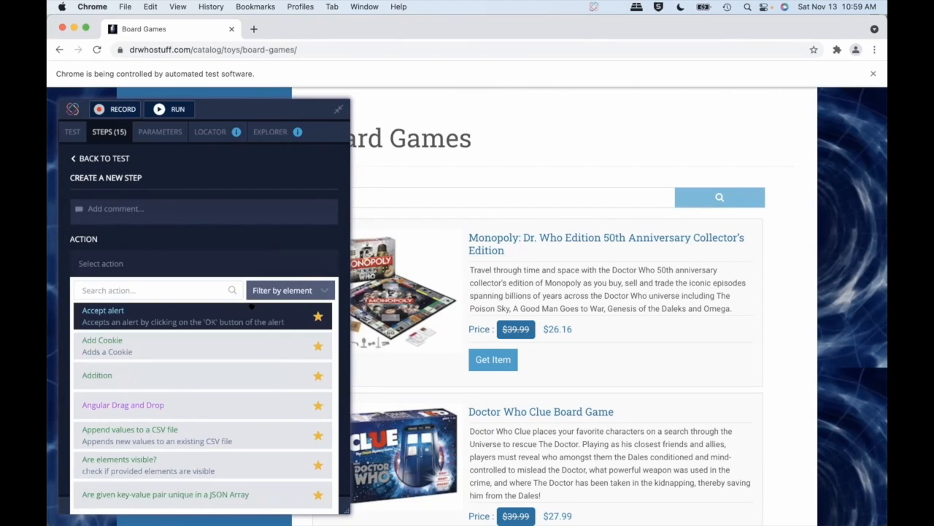
pyautogui.scroll(-5, 247, 352)
pyautogui.scroll(-6, 237, 438)
pyautogui.scroll(11, 233, 455)
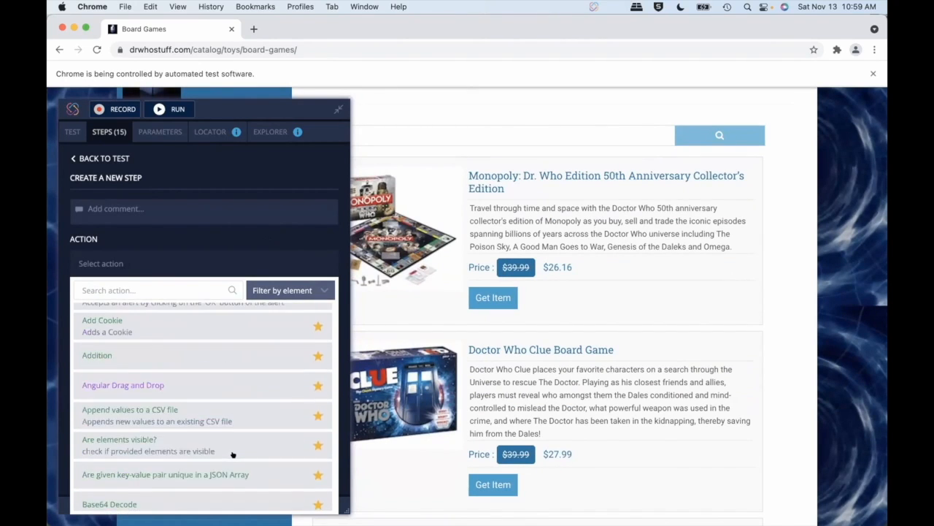
pyautogui.click(178, 211)
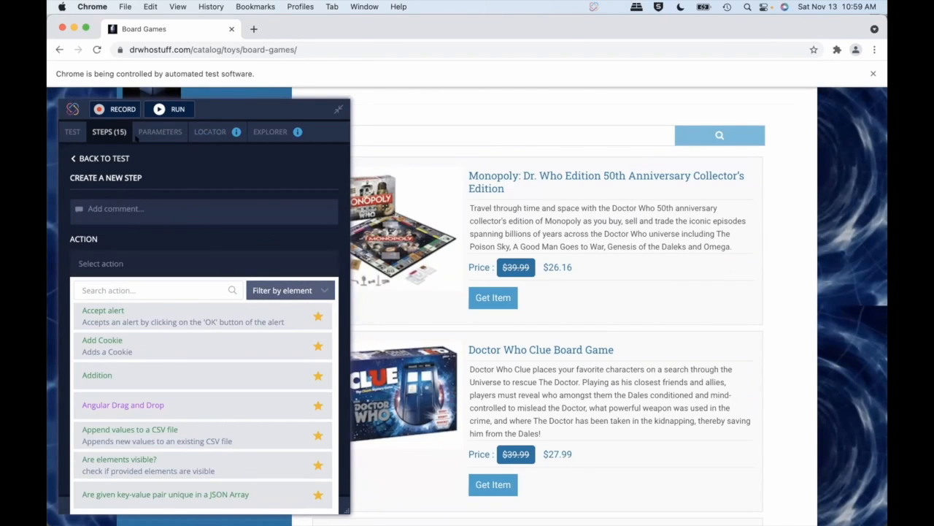
# Step: Run the recorded test and accept the suggested XPATH locator for the TOYS list item
pyautogui.click(170, 109)
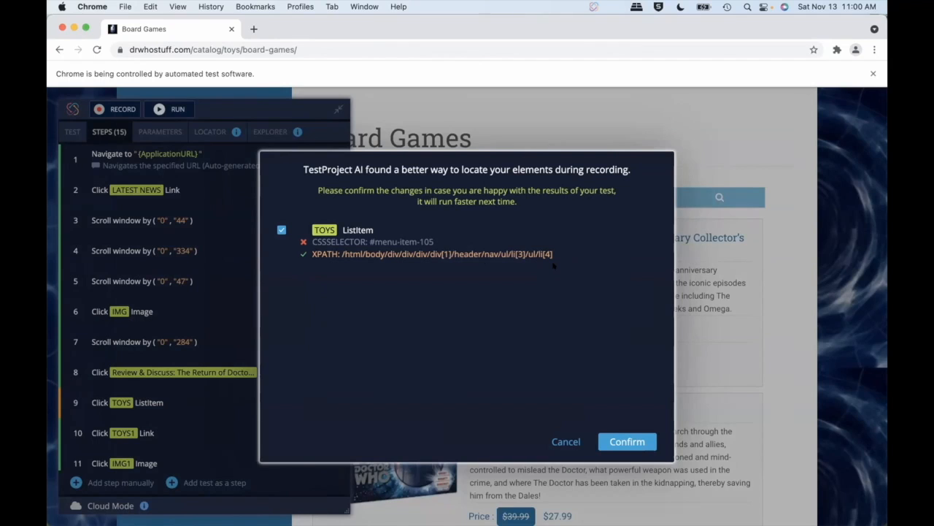
pyautogui.click(609, 438)
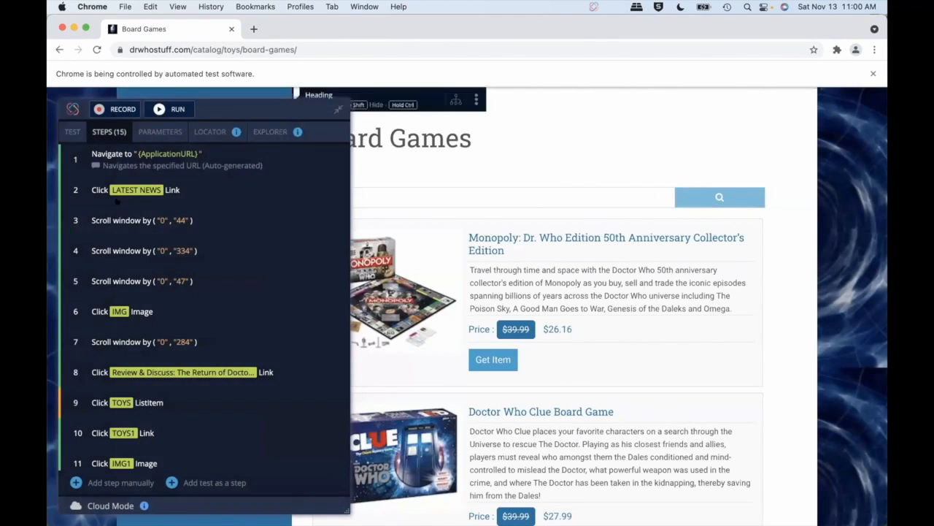
# Step: Close the recording browser window and open the generated code export for the Dr Who Stuff test in TestProject
pyautogui.click(61, 27)
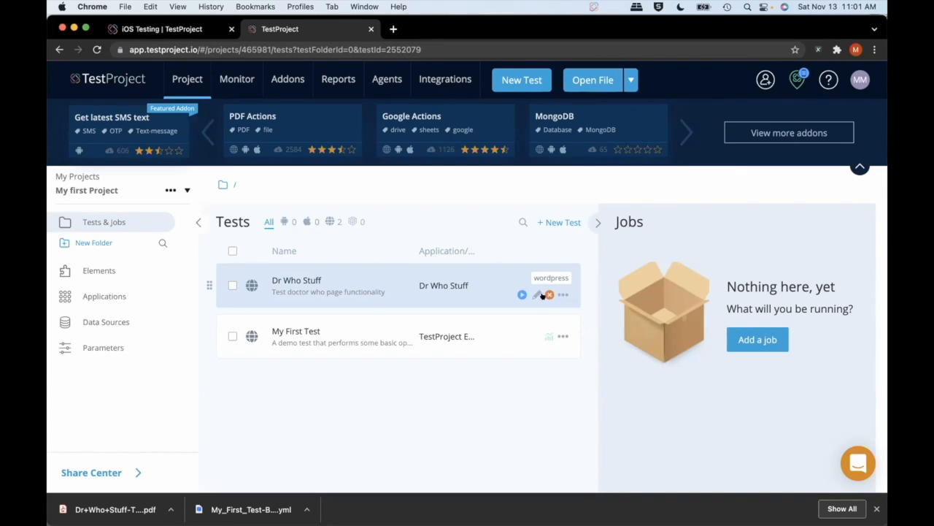
pyautogui.click(561, 295)
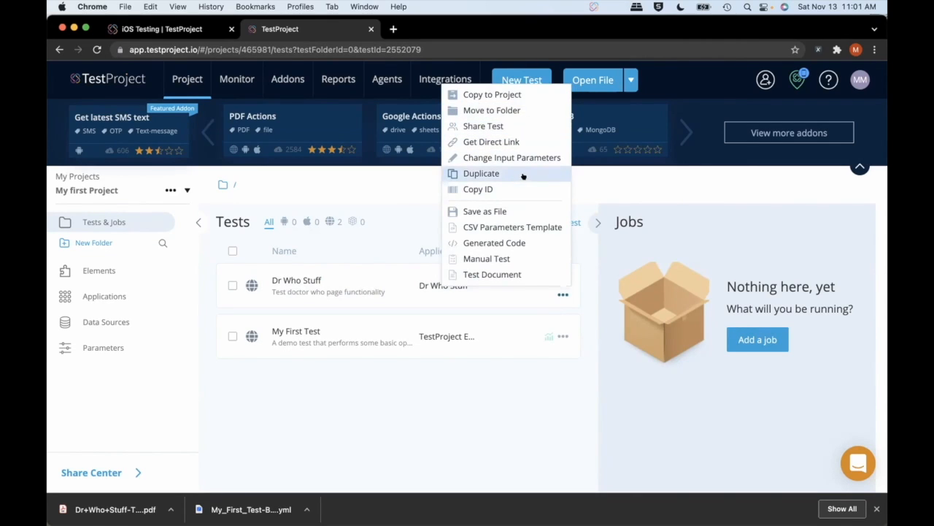
pyautogui.click(540, 239)
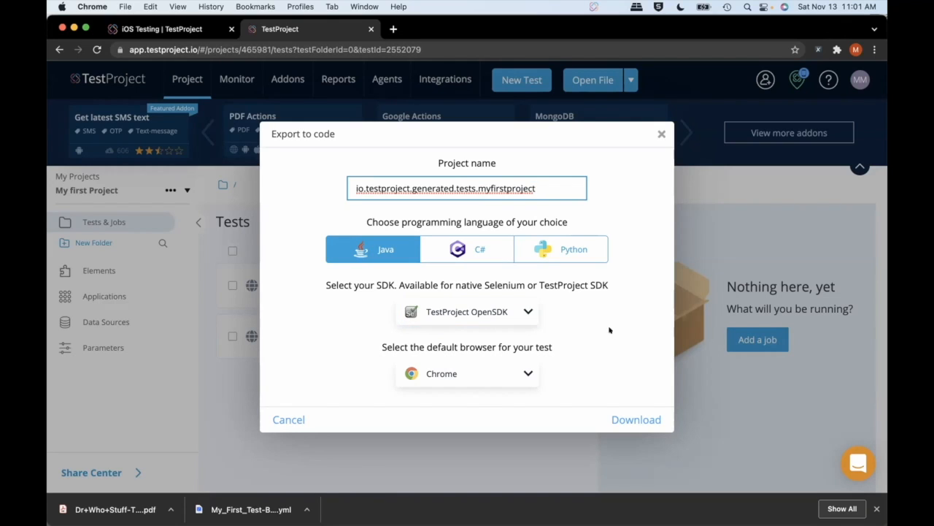
# Step: Export the test as Java code with TestProject OpenSDK and Chrome, saving the zip file in Downloads
pyautogui.click(519, 314)
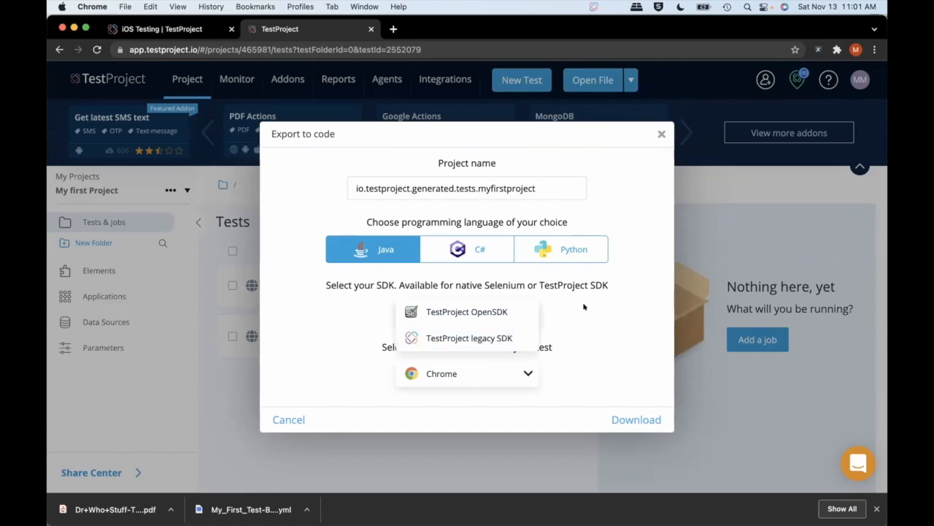
pyautogui.click(452, 312)
pyautogui.click(494, 365)
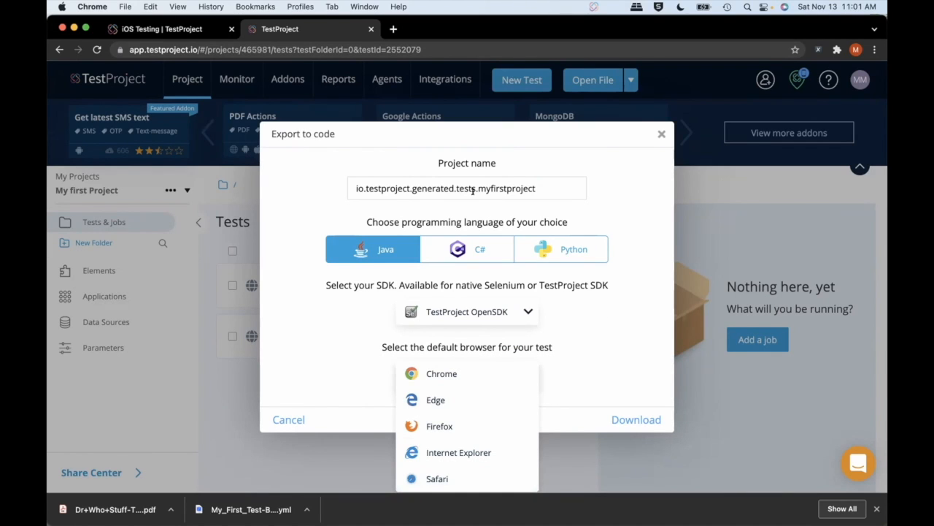
pyautogui.click(626, 419)
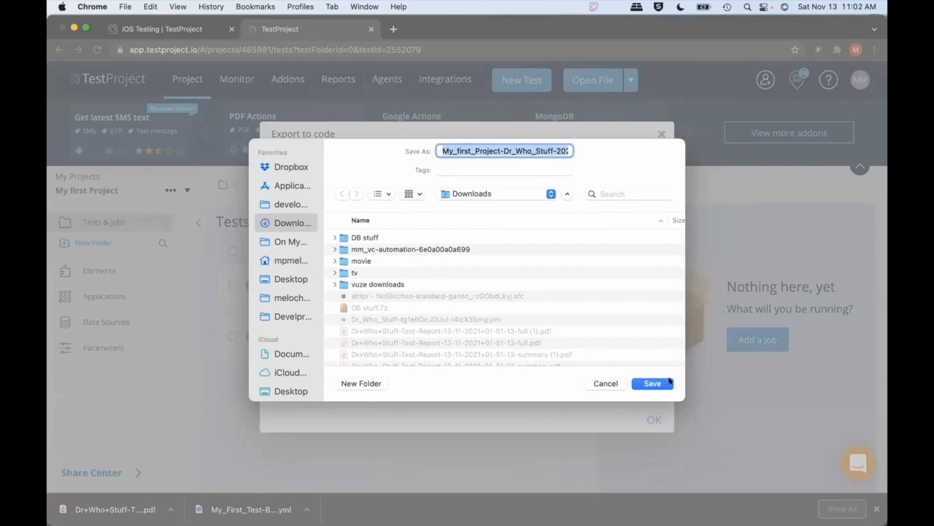
pyautogui.click(668, 384)
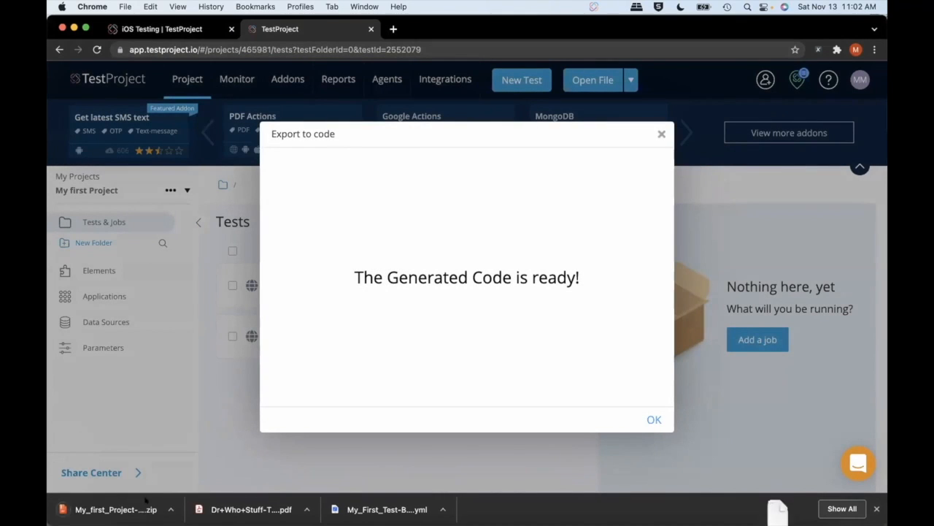
# Step: Show the downloaded project in Finder and open DrWhoStuff.java from its src/test/java/io/testproject/generated/tests/myfirstproject folder
pyautogui.click(171, 511)
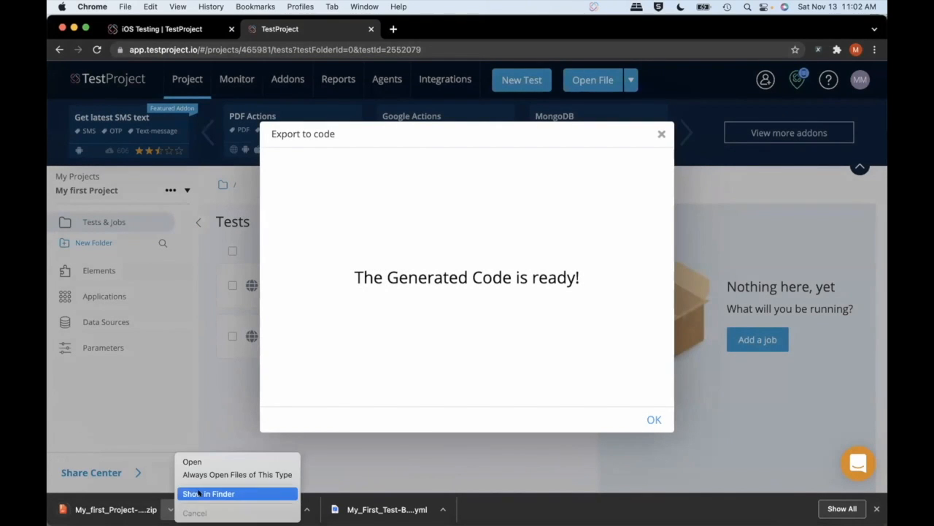
pyautogui.click(198, 493)
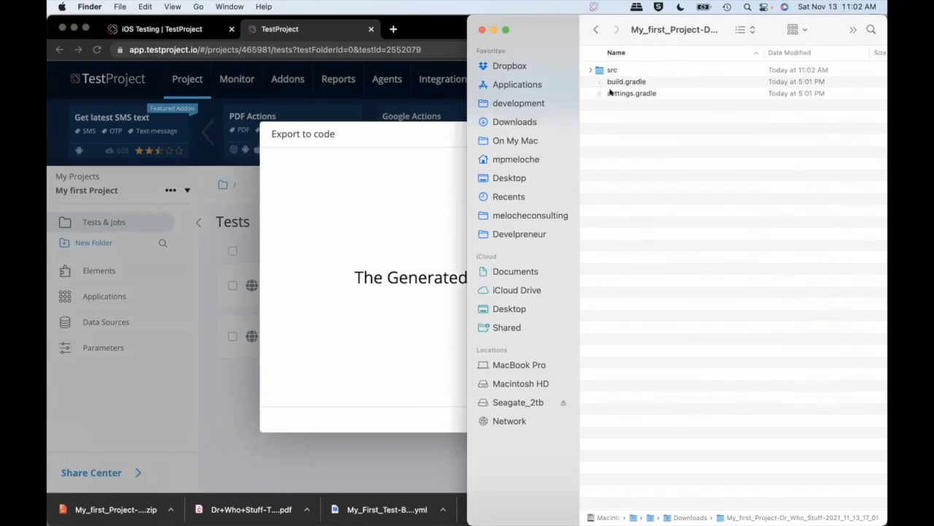
pyautogui.click(592, 69)
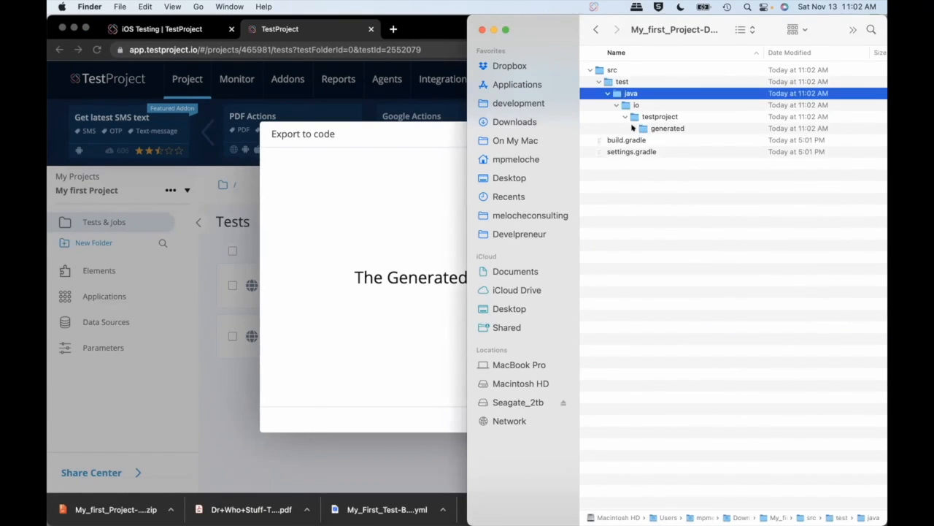
pyautogui.click(634, 129)
pyautogui.click(642, 139)
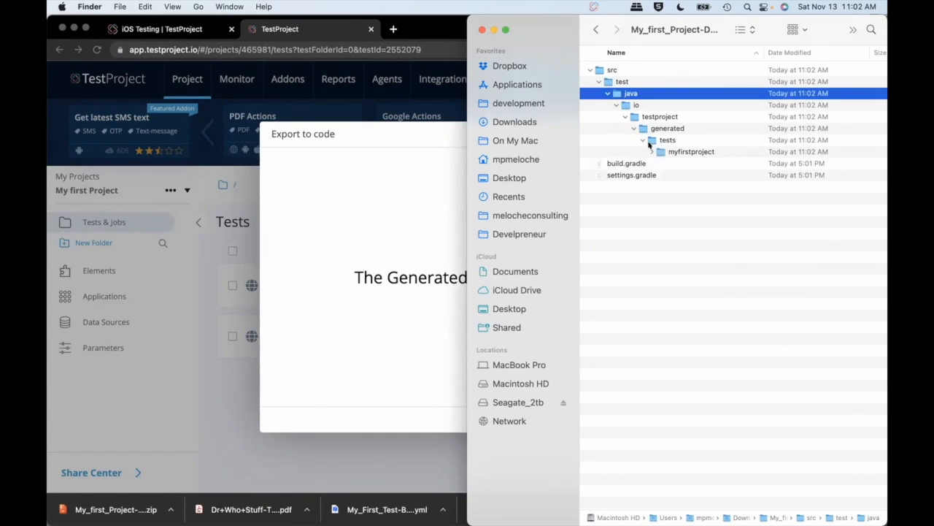
pyautogui.click(652, 151)
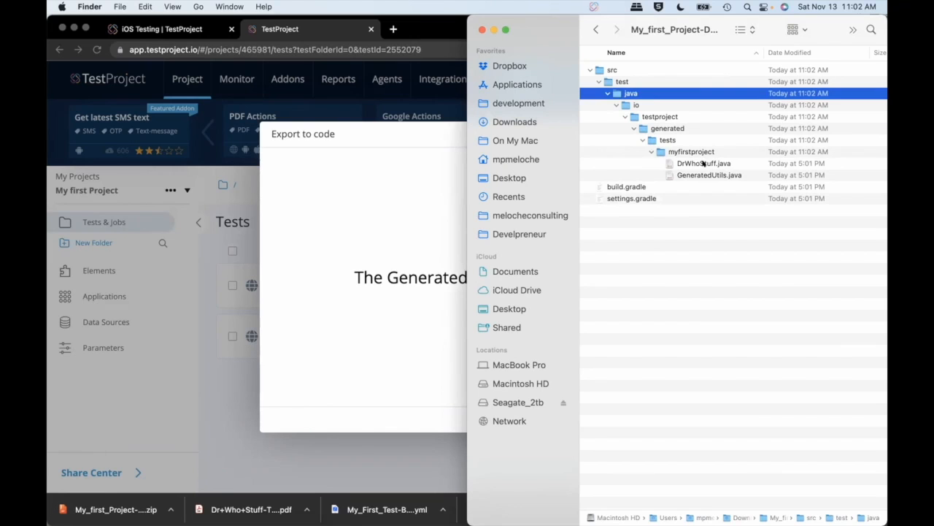
pyautogui.click(703, 164)
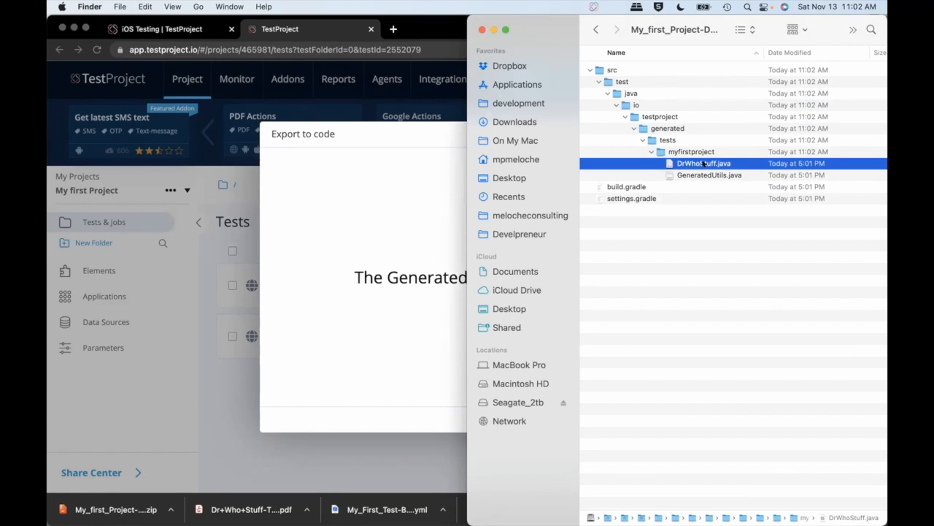
pyautogui.doubleClick(703, 164)
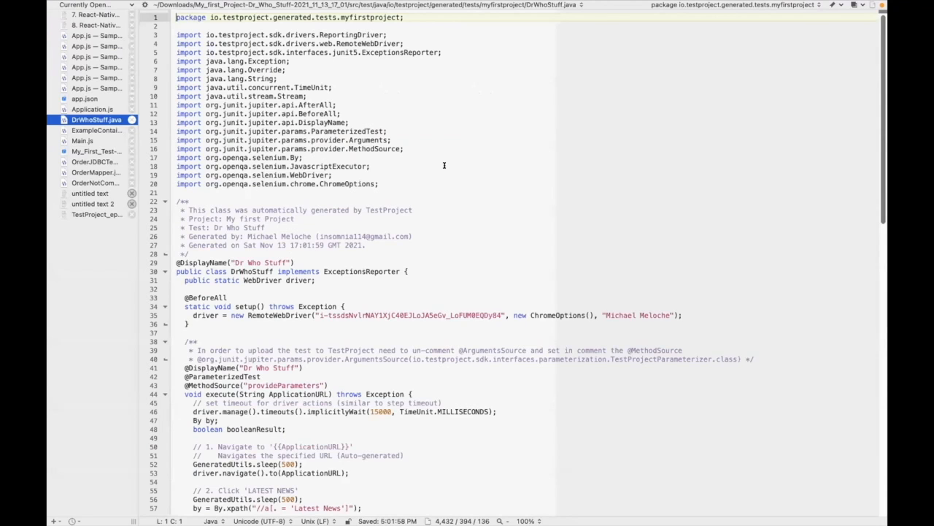
# Step: Read through the generated test steps in DrWhoStuff.java and highlight the implicitlyWait timeout line in the execute method
pyautogui.scroll(-3, 444, 165)
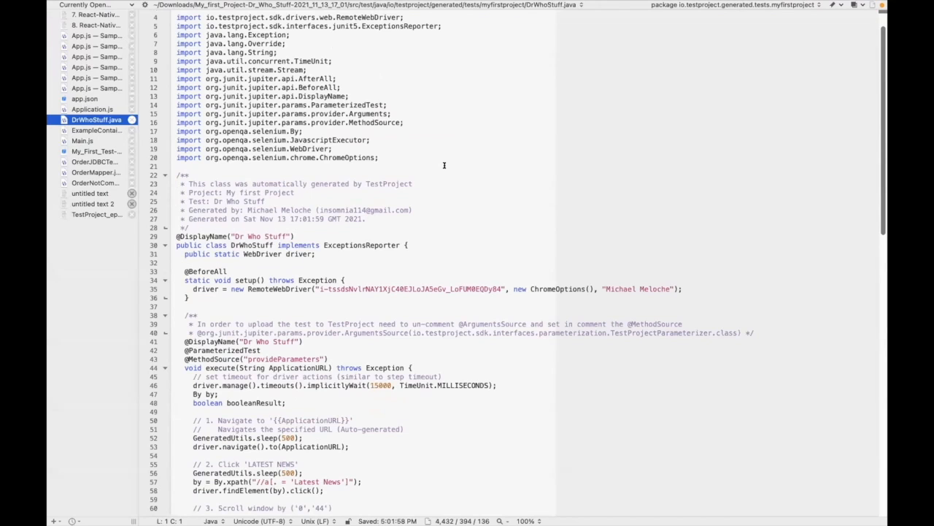
pyautogui.scroll(-9, 444, 165)
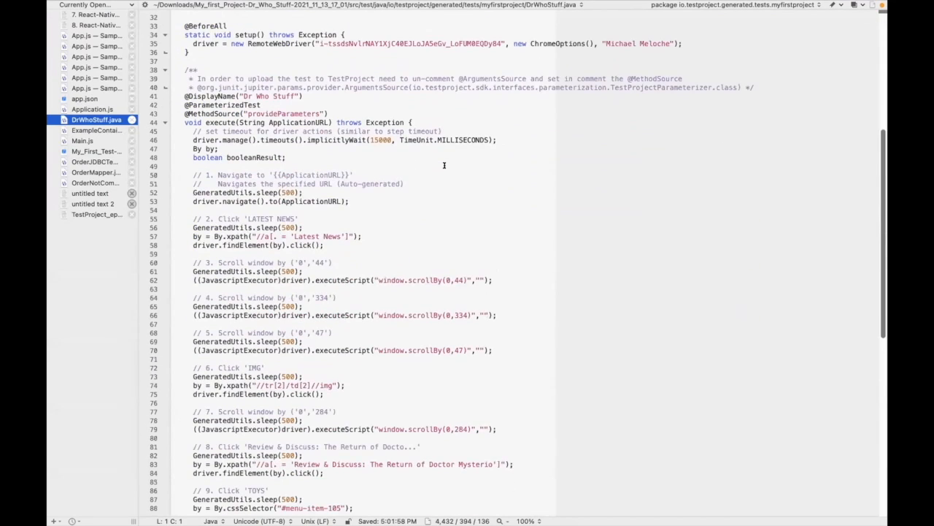
pyautogui.scroll(-8, 444, 165)
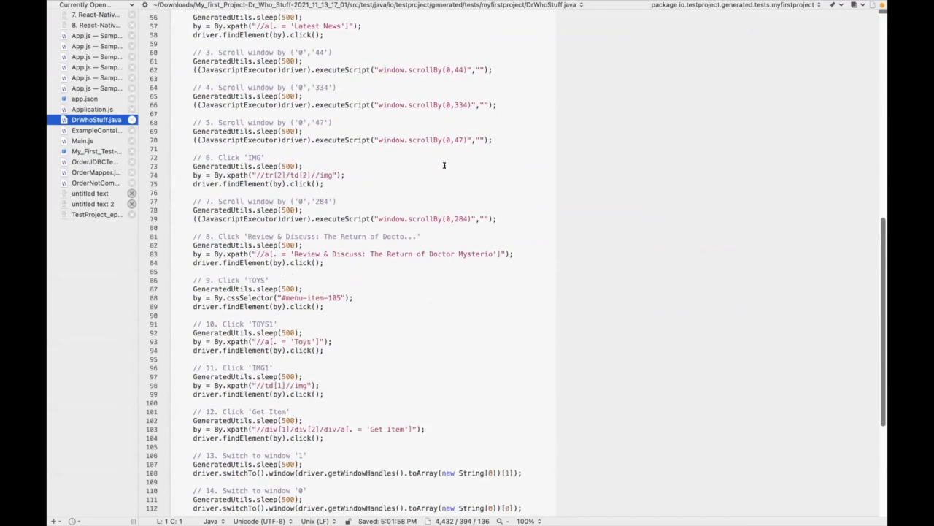
pyautogui.scroll(2, 444, 165)
pyautogui.scroll(6, 194, 127)
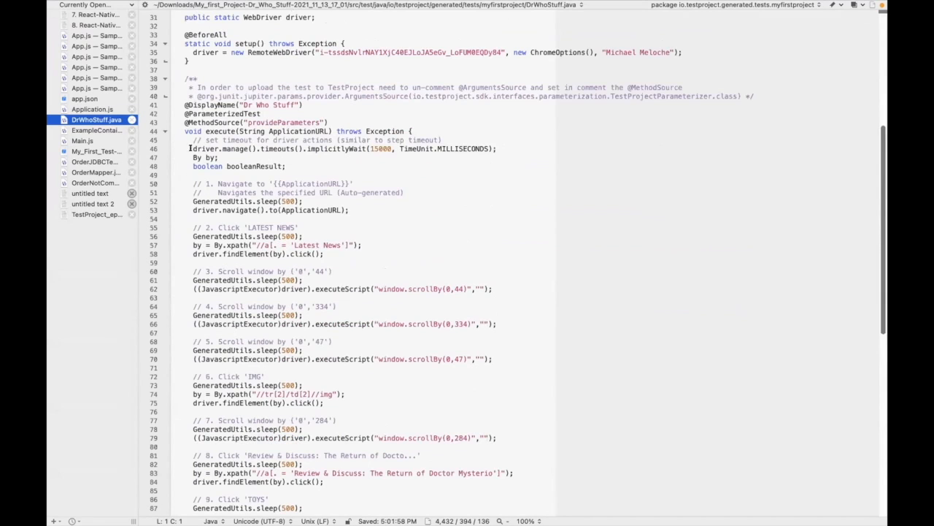
pyautogui.moveTo(184, 146); pyautogui.dragTo(496, 148)
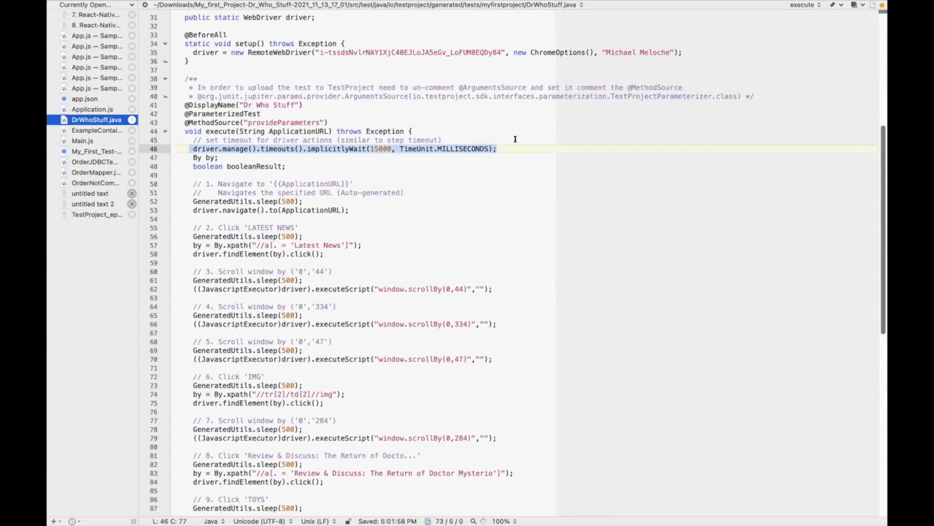
# Step: Examine the RemoteWebDriver setup line with its ChromeOptions argument and the remaining generated steps, including the TOYS click
pyautogui.scroll(4, 238, 72)
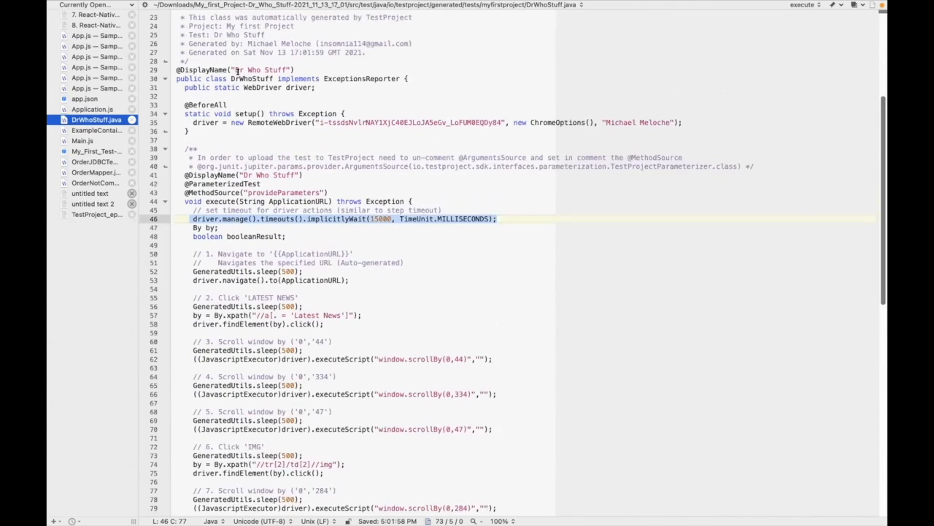
pyautogui.moveTo(188, 154); pyautogui.dragTo(218, 152)
pyautogui.click(255, 154)
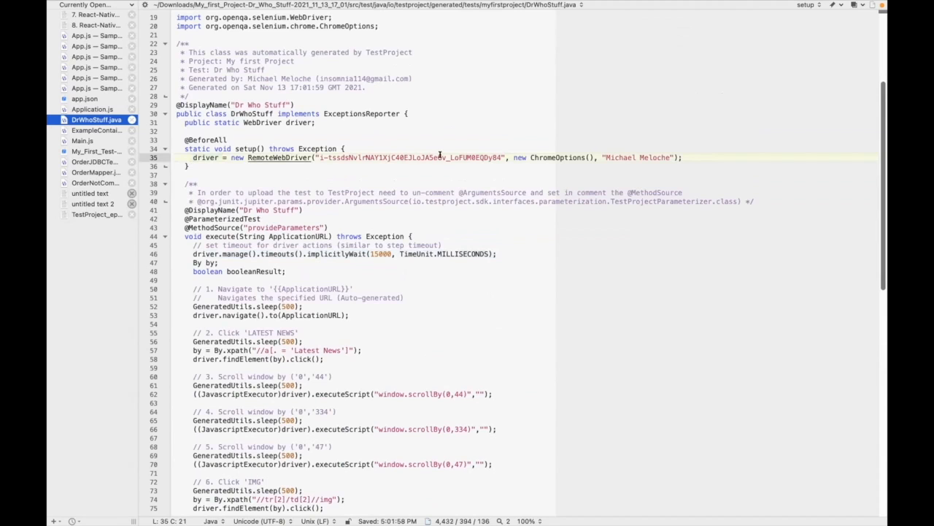
pyautogui.click(561, 155)
pyautogui.scroll(-8, 561, 155)
pyautogui.scroll(-9, 412, 232)
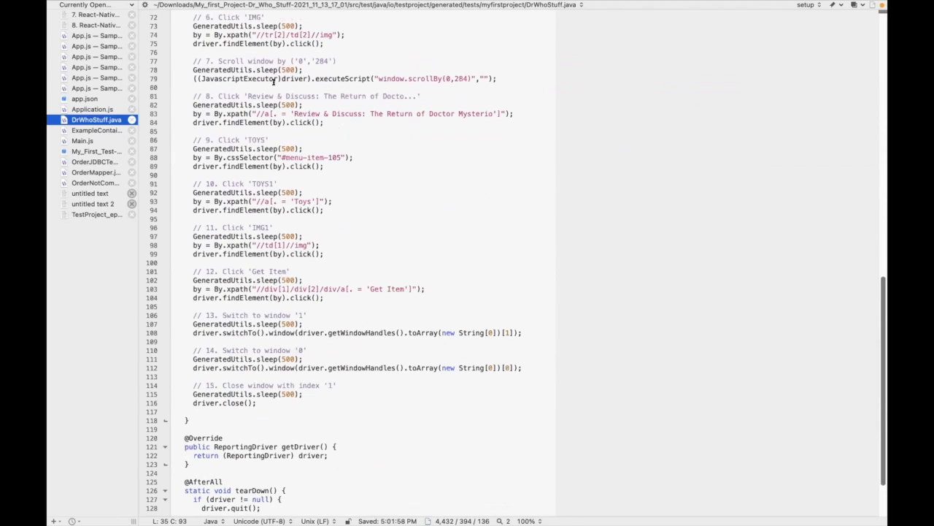
pyautogui.click(332, 139)
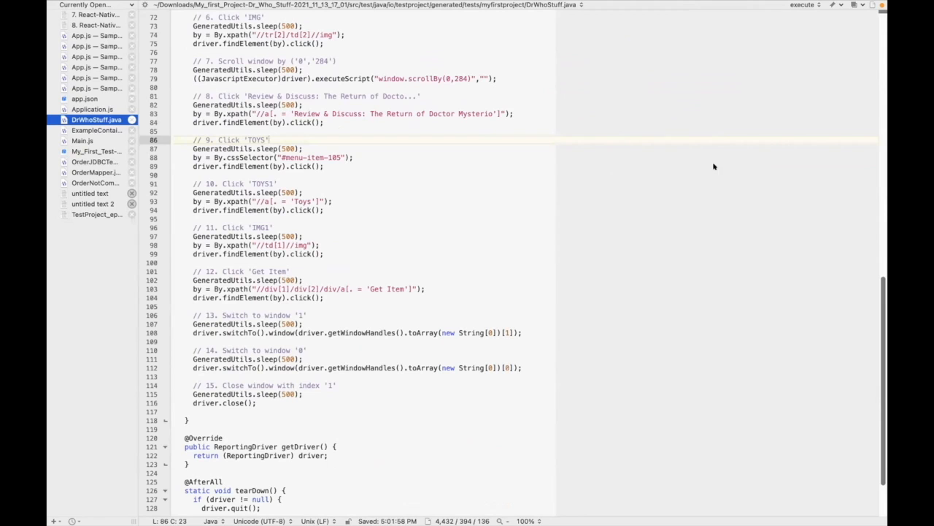
# Step: Return to TestProject in Chrome, dismiss the Export to code dialog and look at the Dr Who Stuff test's available actions
pyautogui.click(685, 147)
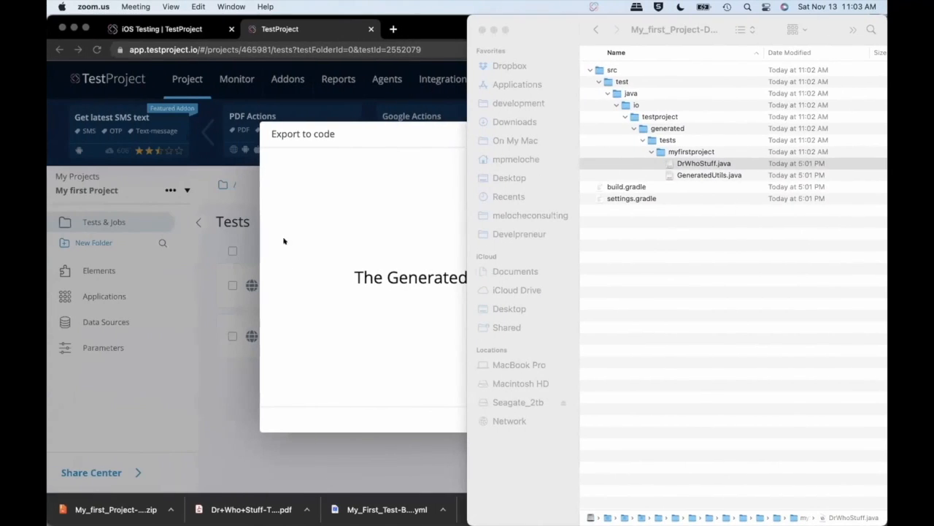
pyautogui.click(328, 186)
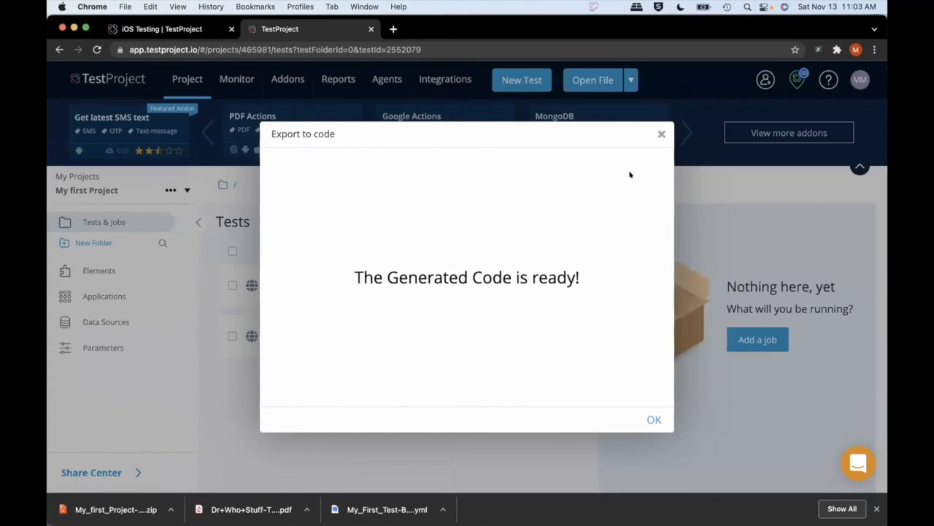
pyautogui.click(659, 132)
pyautogui.click(563, 294)
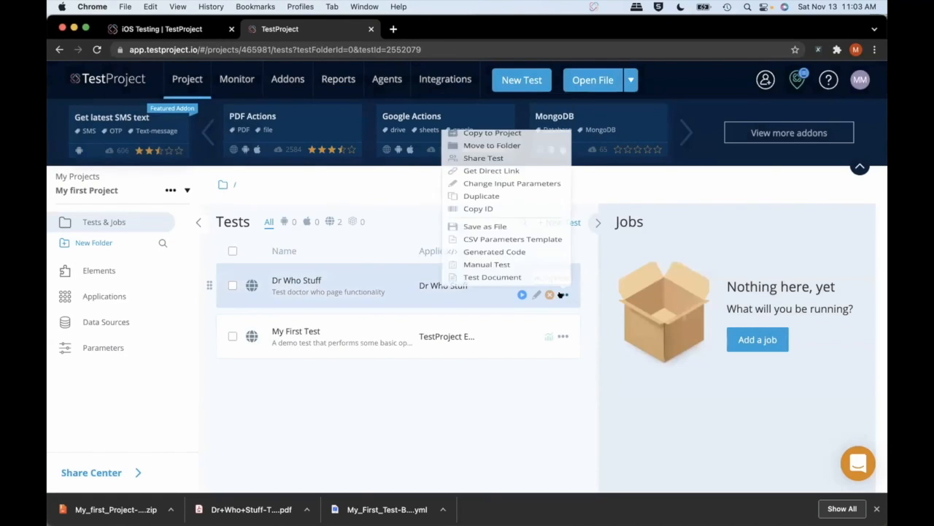
pyautogui.click(377, 259)
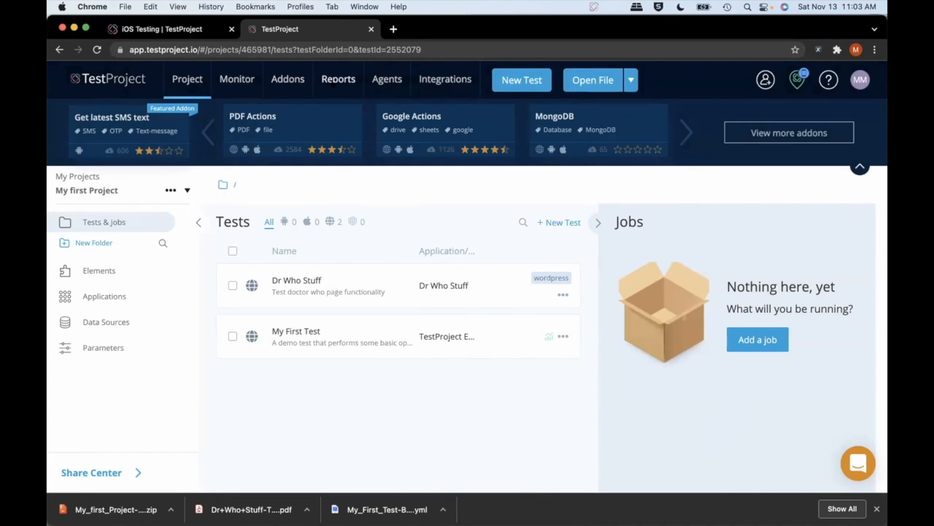
# Step: View the project reports for My First Test and Dr Who Stuff, including the 11/13/21 7:57 AM execution
pyautogui.moveTo(334, 82)
pyautogui.click(338, 78)
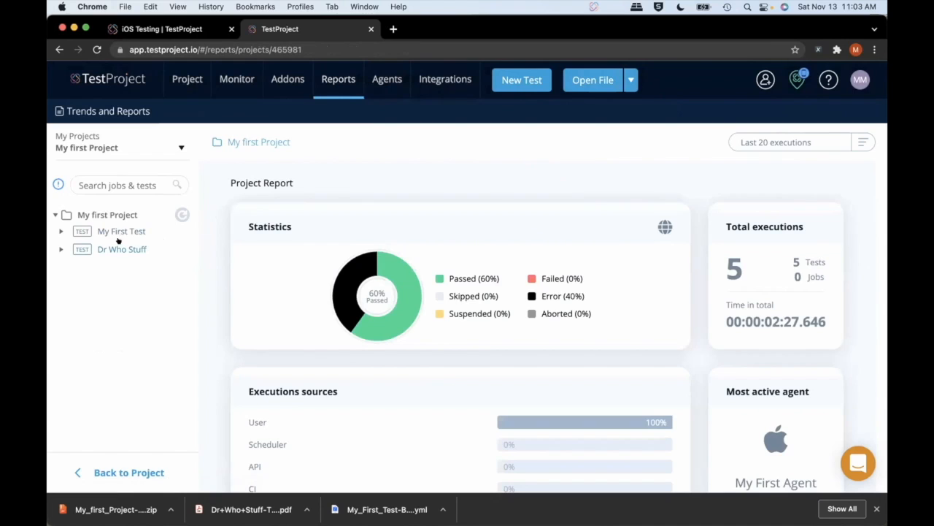
pyautogui.click(116, 243)
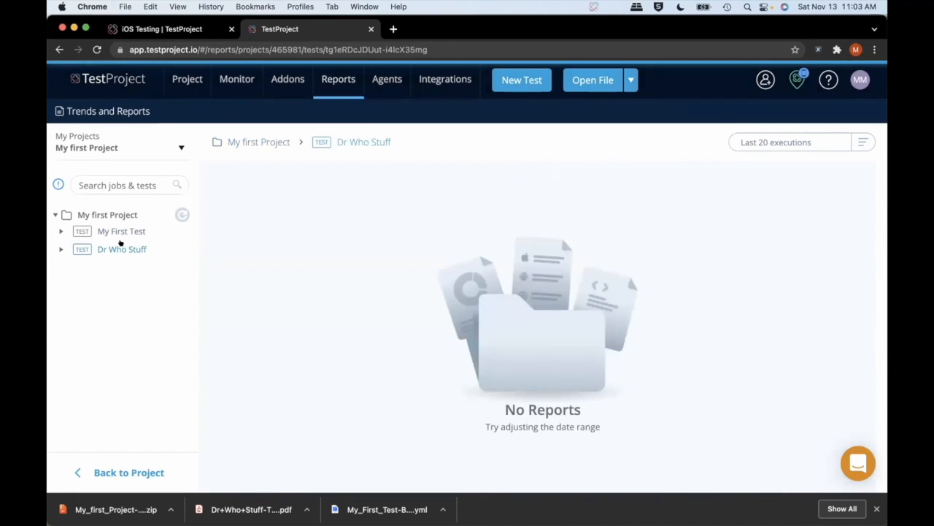
pyautogui.click(120, 233)
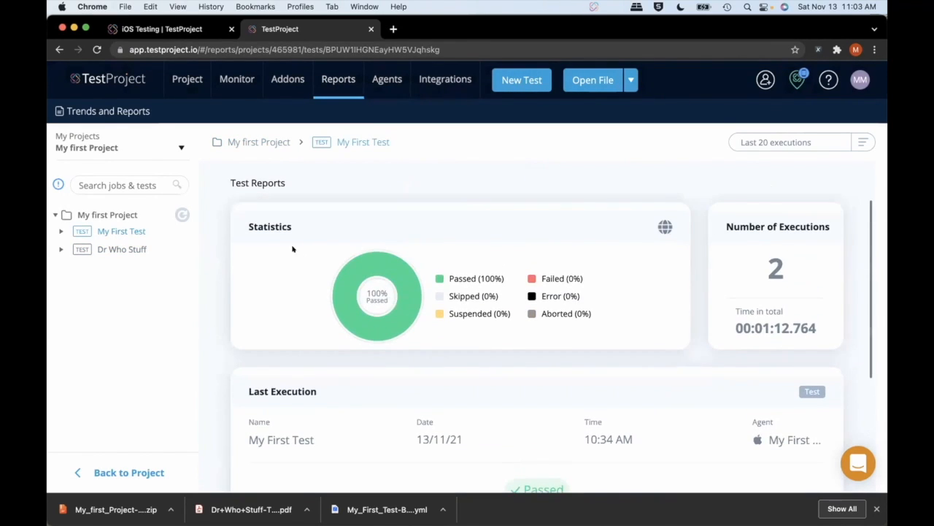
pyautogui.click(111, 243)
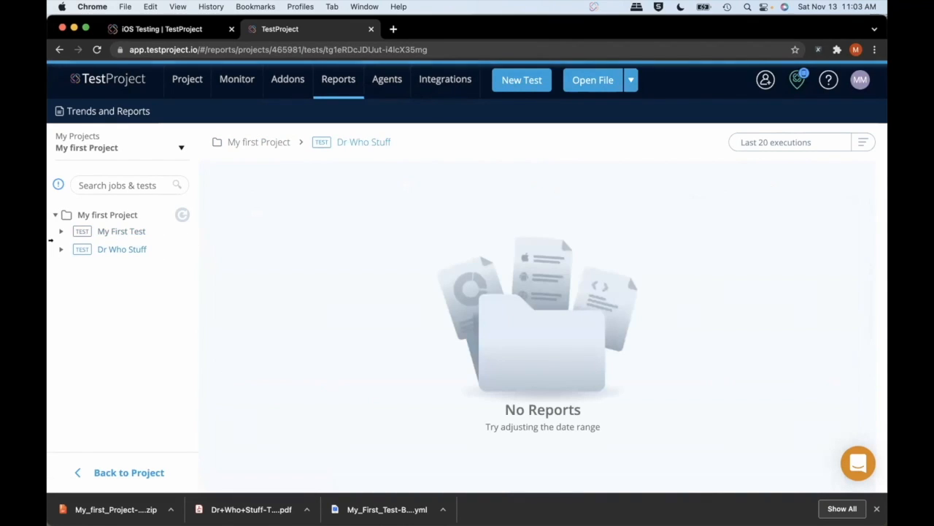
pyautogui.click(60, 248)
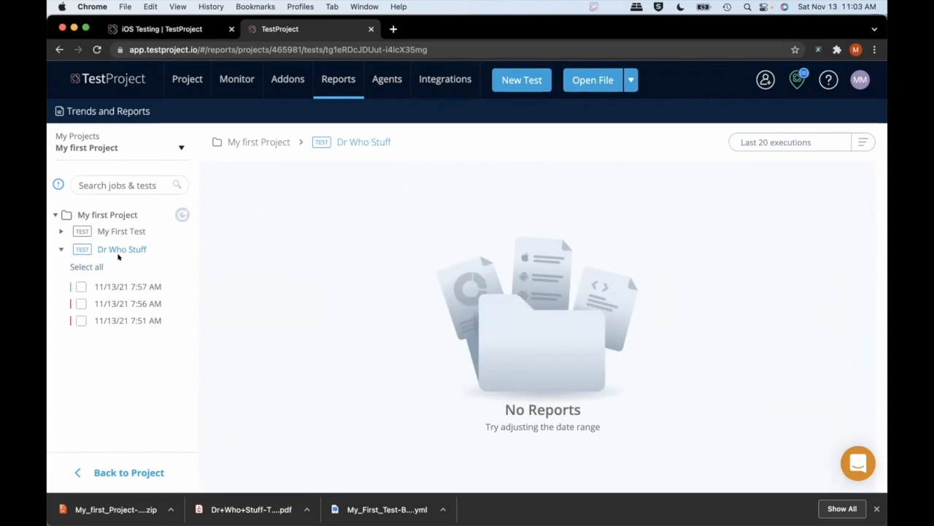
pyautogui.click(120, 287)
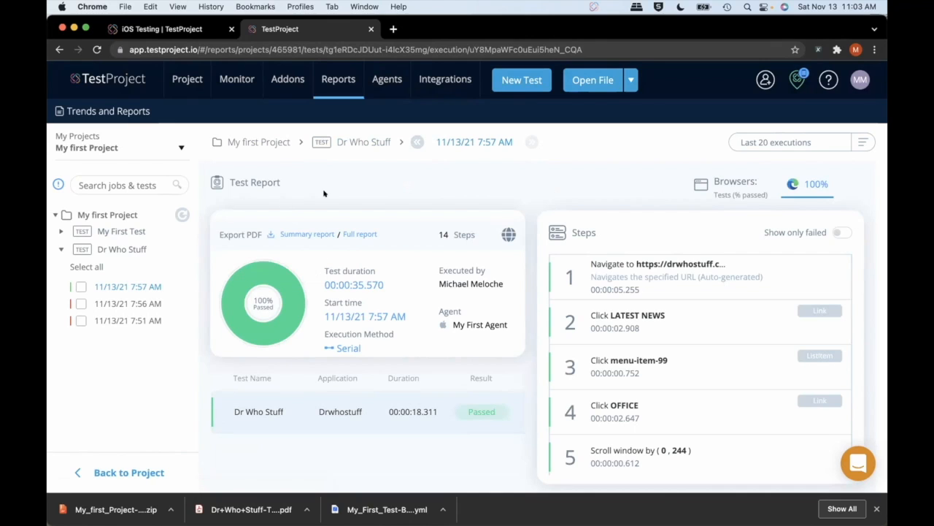
# Step: Set up a run of the Dr Who Stuff test on headless Chrome 95.0.4638.69 and headless Firefox 80.0.1 only
pyautogui.click(187, 79)
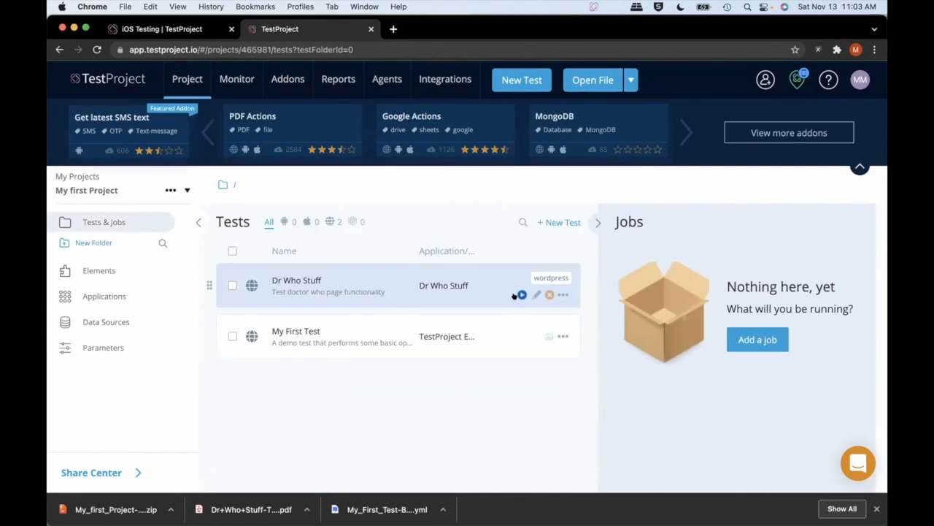
pyautogui.click(516, 294)
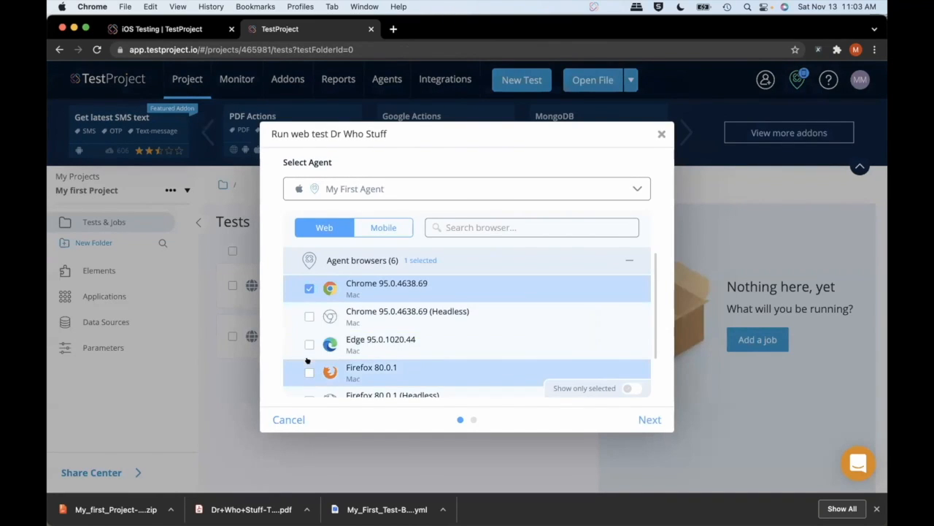
pyautogui.click(308, 316)
pyautogui.click(308, 288)
pyautogui.scroll(-2, 311, 362)
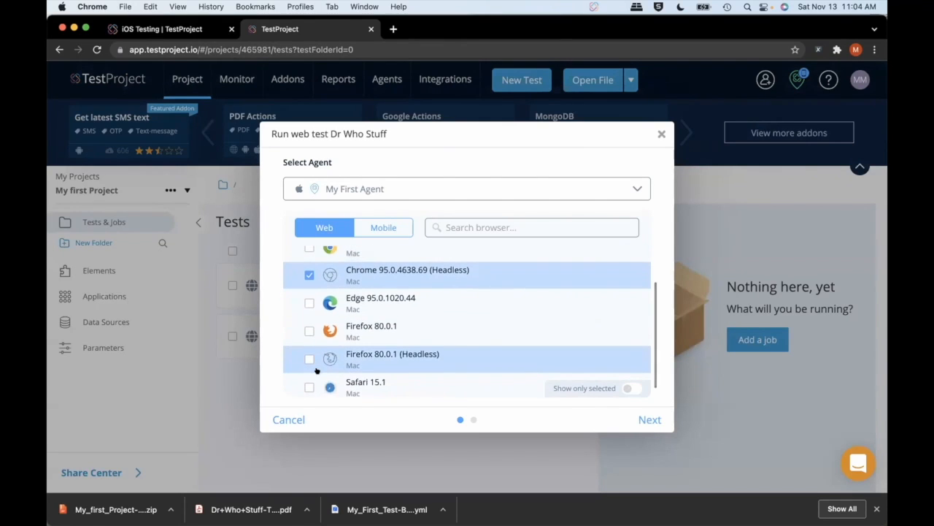
pyautogui.click(309, 358)
# Step: Set the run's execution method to Parallel and start the Dr Who Stuff test
pyautogui.click(651, 420)
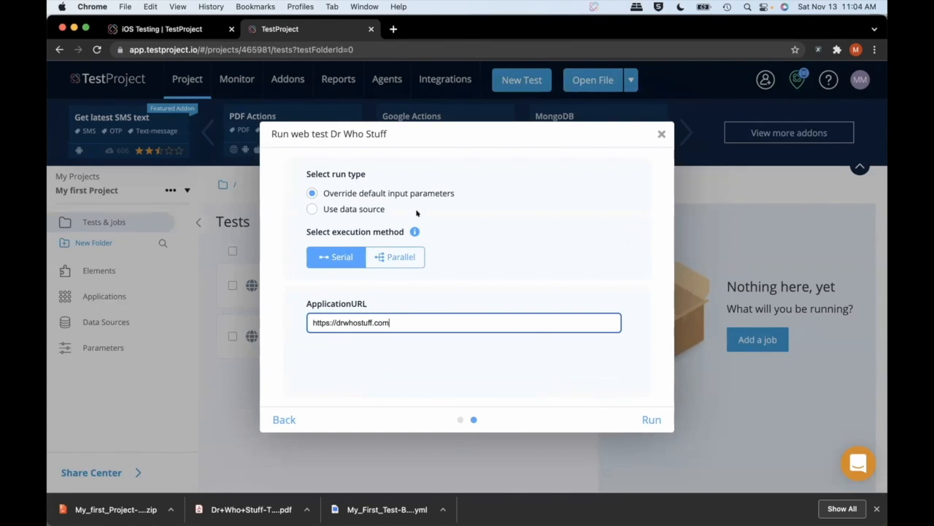
pyautogui.click(390, 254)
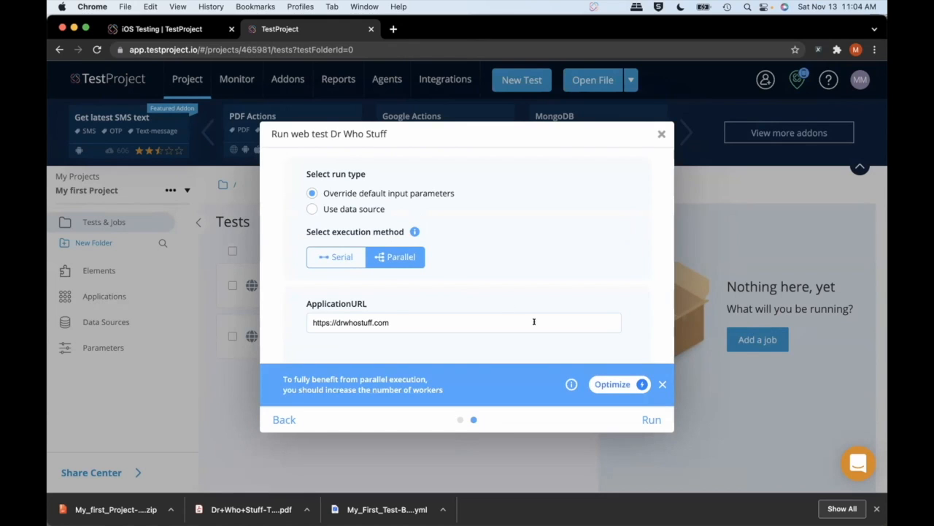
pyautogui.click(649, 417)
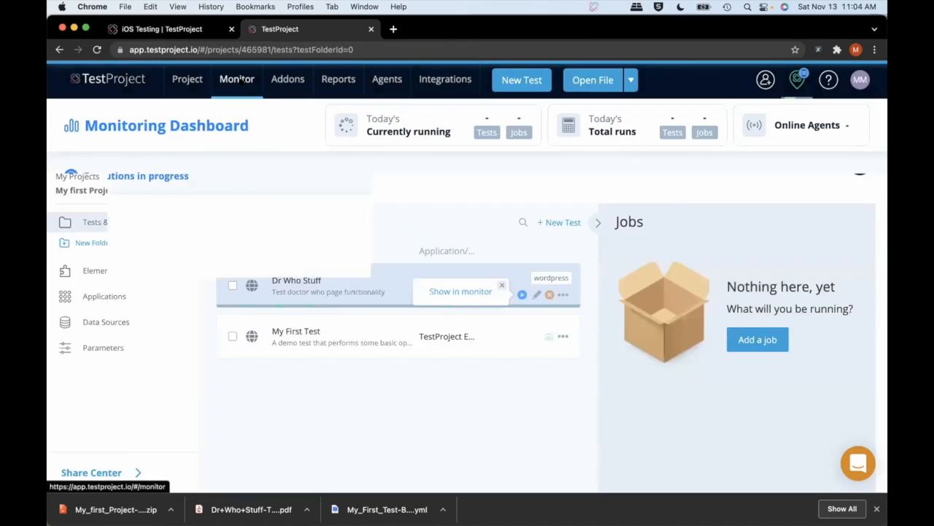
# Step: Follow the Dr Who Stuff run on the Monitoring Dashboard and inspect its per-browser execution details
pyautogui.click(238, 79)
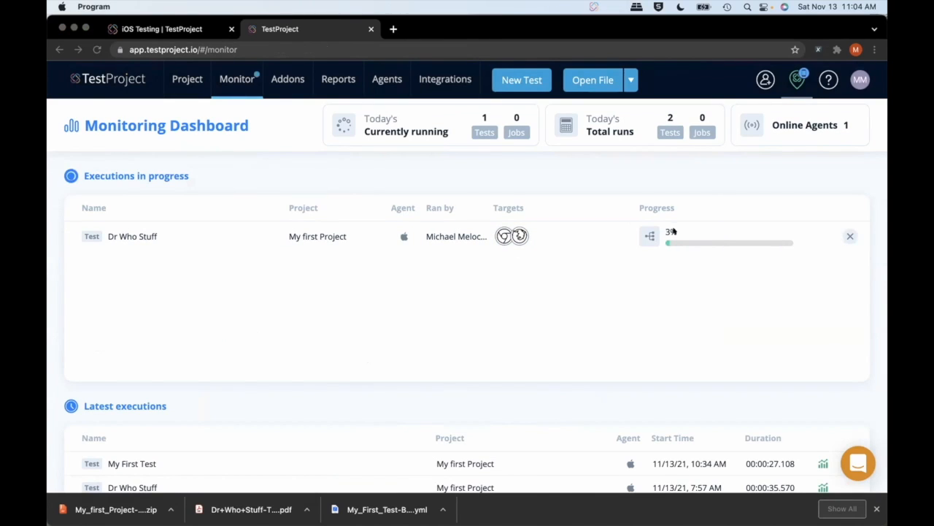
pyautogui.click(650, 232)
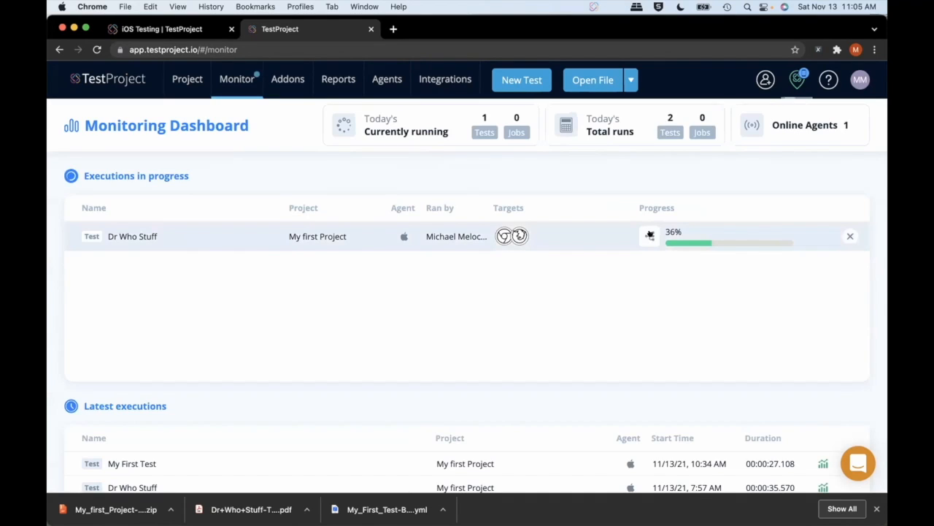
pyautogui.click(647, 239)
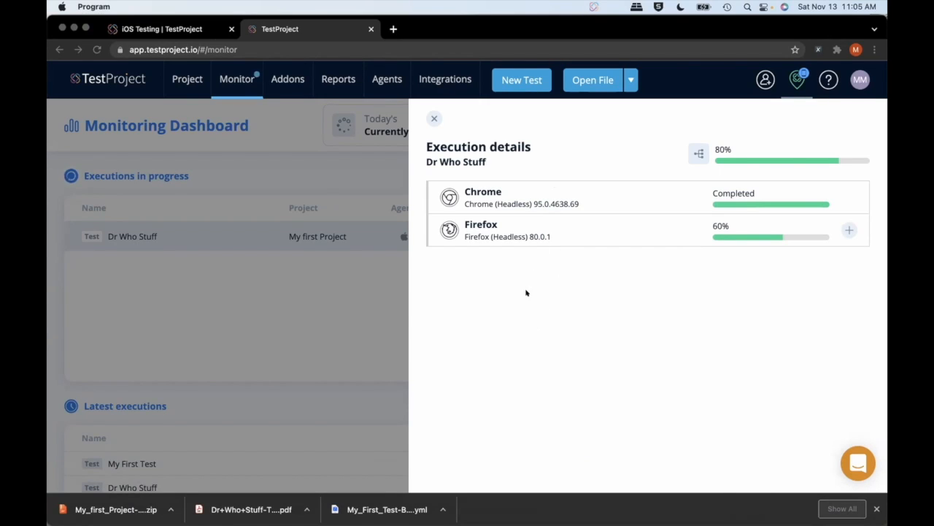
pyautogui.click(430, 117)
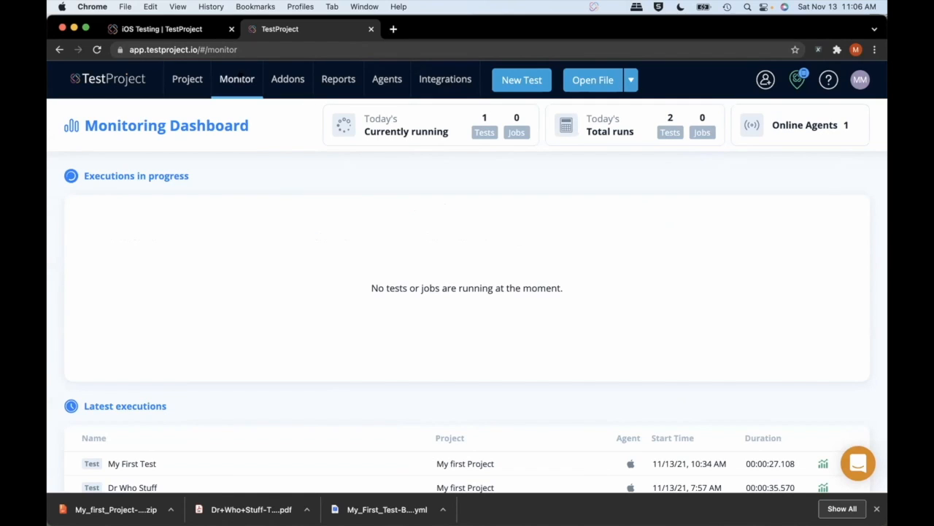
# Step: Review the report statistics for the newly run Dr Who Stuff test and open its 11/13/21 11:04 AM execution
pyautogui.click(323, 79)
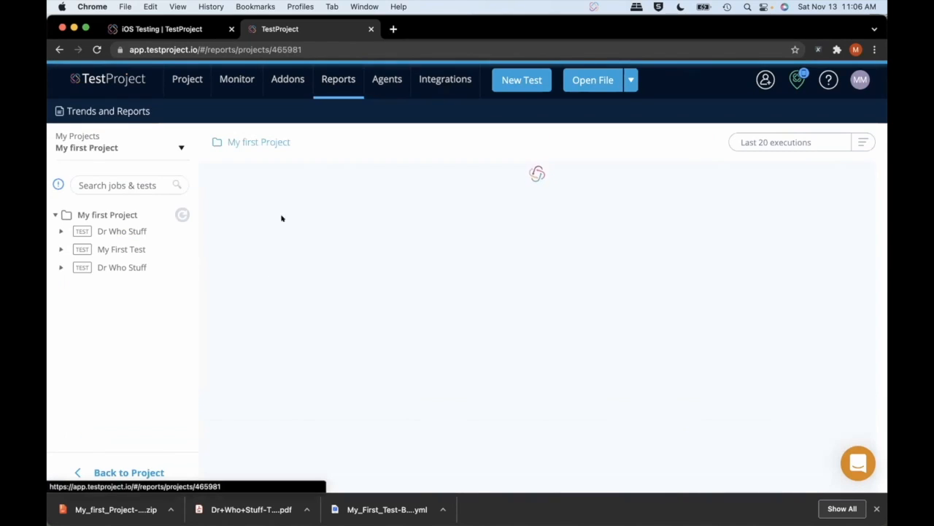
pyautogui.click(129, 232)
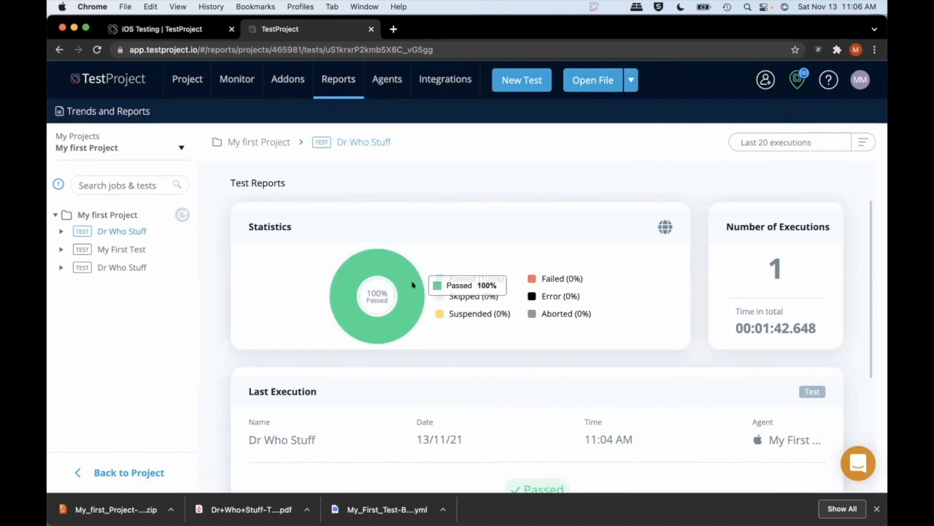
pyautogui.scroll(-5, 592, 292)
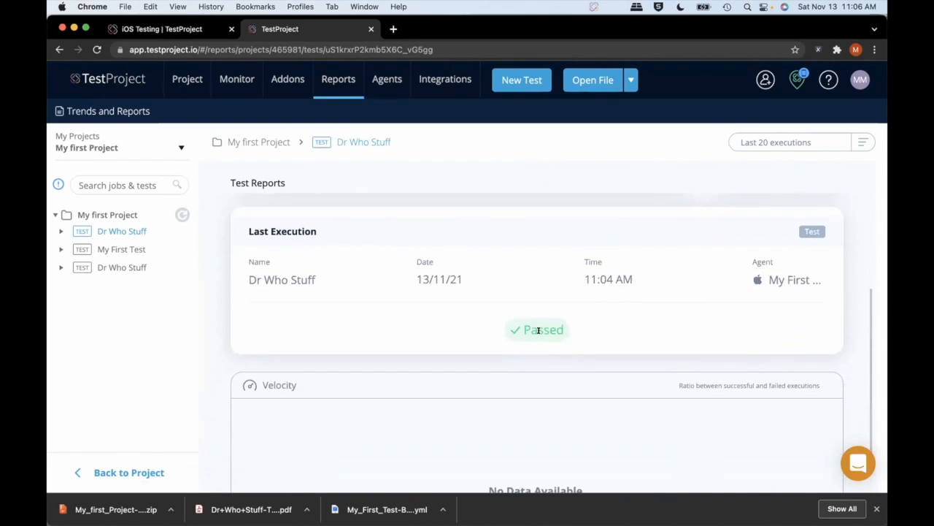
pyautogui.scroll(-2, 538, 329)
pyautogui.scroll(5, 538, 333)
pyautogui.click(61, 231)
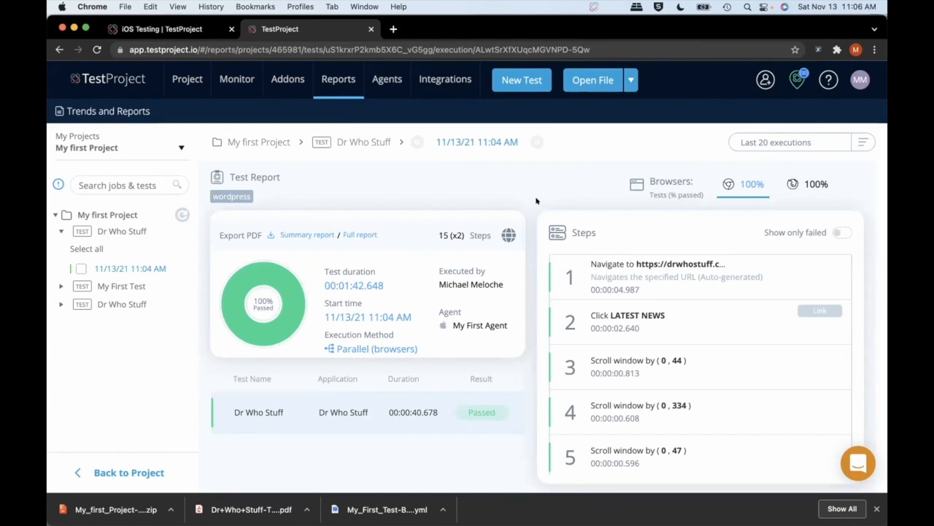
# Step: Go back to the project report, revisit the Dr Who Stuff summary and reopen its 11:04 AM execution report
pyautogui.click(91, 215)
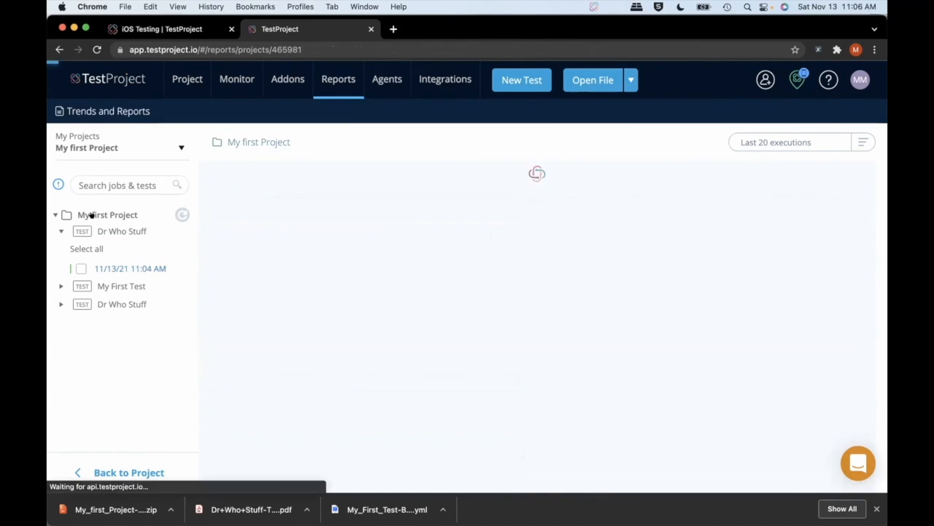
pyautogui.click(128, 230)
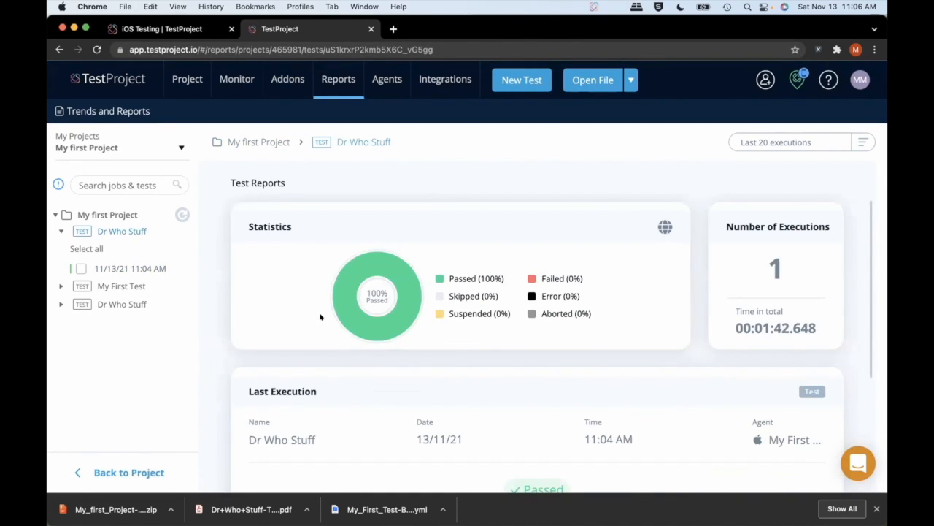
pyautogui.scroll(-2, 321, 317)
pyautogui.scroll(1, 319, 319)
pyautogui.scroll(1, 319, 316)
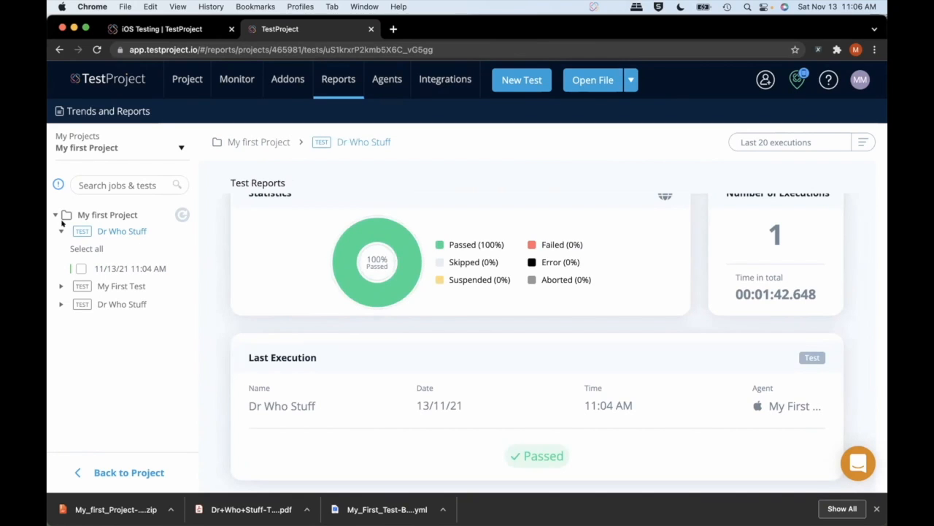
pyautogui.click(129, 268)
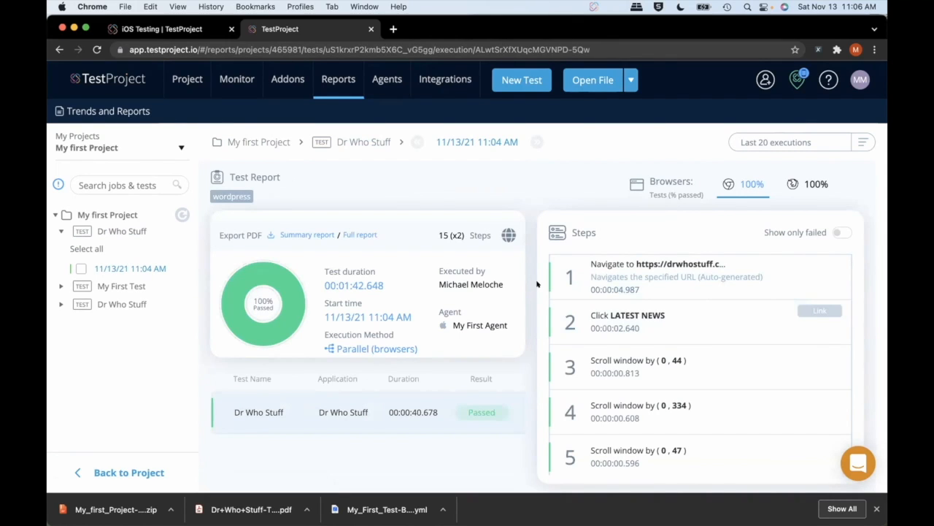
# Step: Show only the failed steps, restore the full step list and highlight the Parallel (browsers) execution method
pyautogui.click(850, 235)
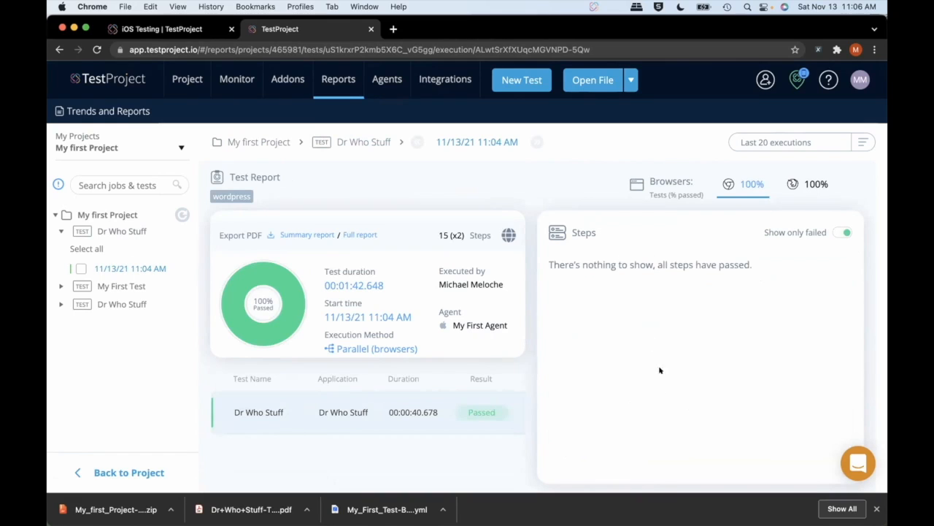
pyautogui.click(840, 229)
pyautogui.moveTo(380, 349); pyautogui.dragTo(423, 349)
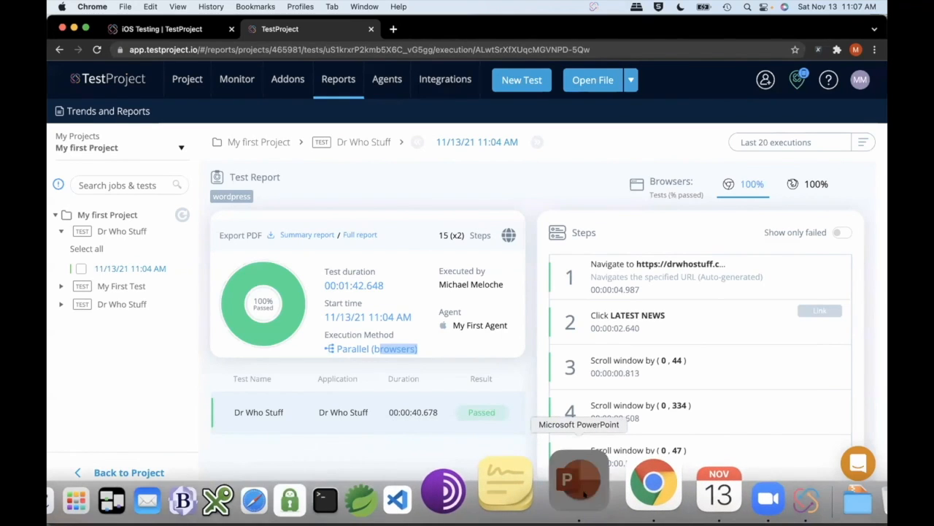
# Step: Switch to the PowerPoint presentation to show the closing questions slide
pyautogui.click(579, 478)
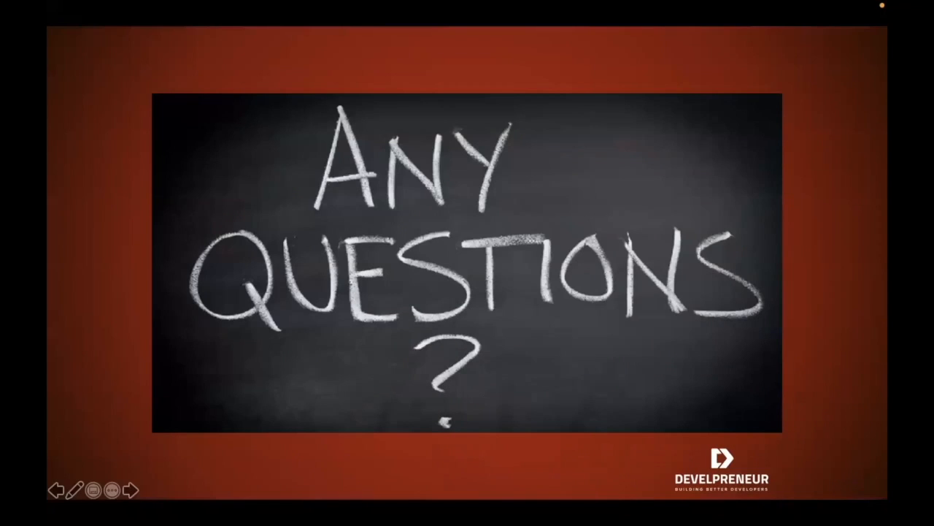